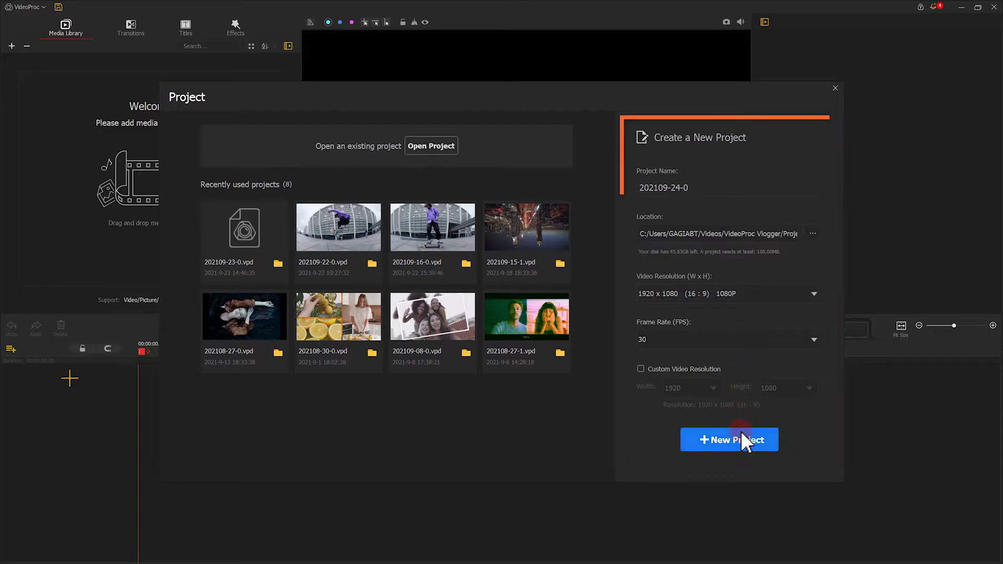
- Create project 202109-24-0 at 1920x1080, 30 FPS, opening the empty editor
{"action": "left_click", "coordinate": [741, 437]}
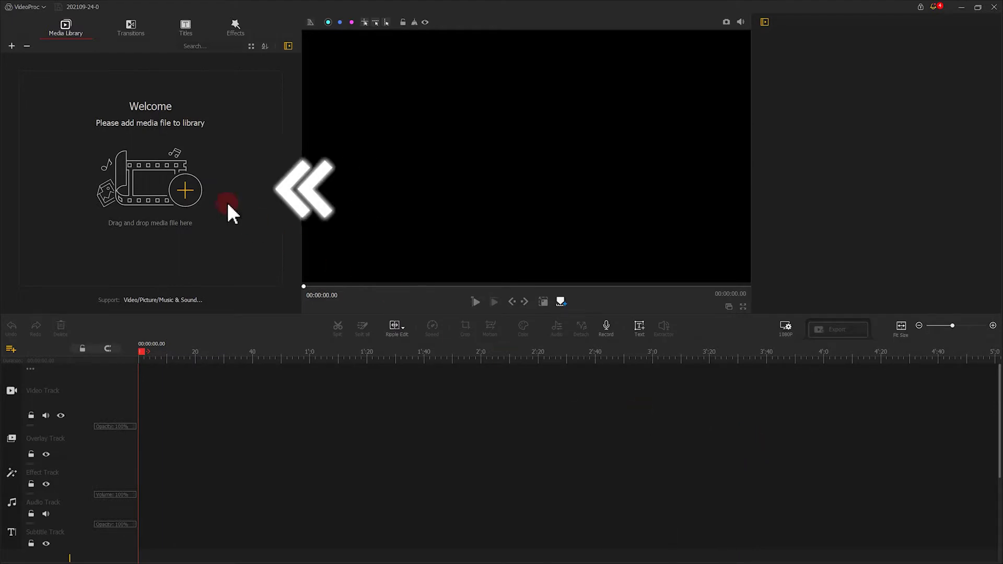
- Import the pexels-vanessa-loring-5866261 food video and place it on the video track as a 15.44 s clip
{"action": "left_click", "coordinate": [194, 183]}
{"action": "double_click", "coordinate": [106, 83]}
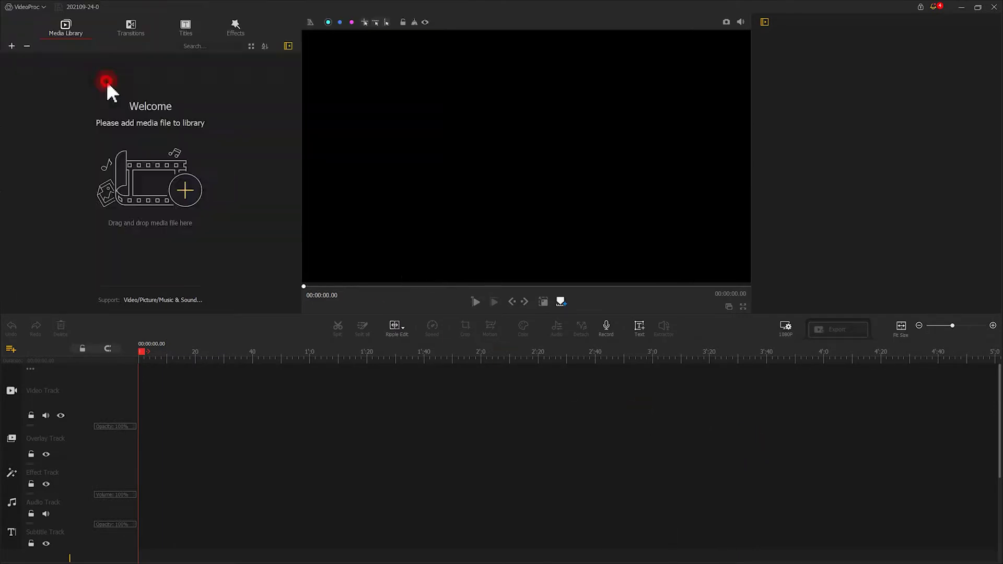
{"action": "left_click_drag", "start_coordinate": [107, 88], "coordinate": [609, 349]}
{"action": "left_click", "coordinate": [139, 369]}
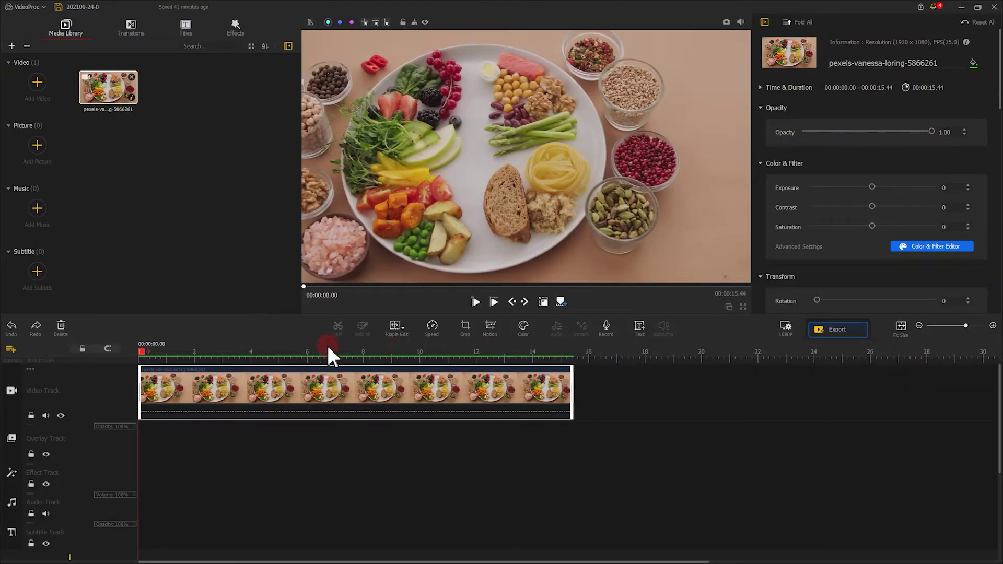
- Split the food clip at 00:00:03.93 and 00:00:11.10, then select the middle piece
{"action": "left_click_drag", "start_coordinate": [142, 353], "coordinate": [253, 355]}
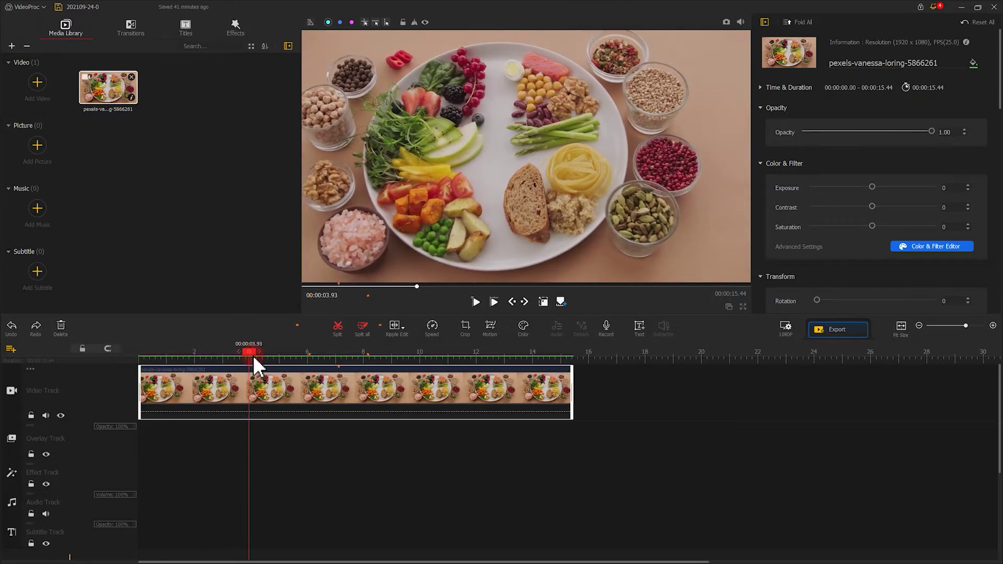
{"action": "left_click", "coordinate": [338, 327]}
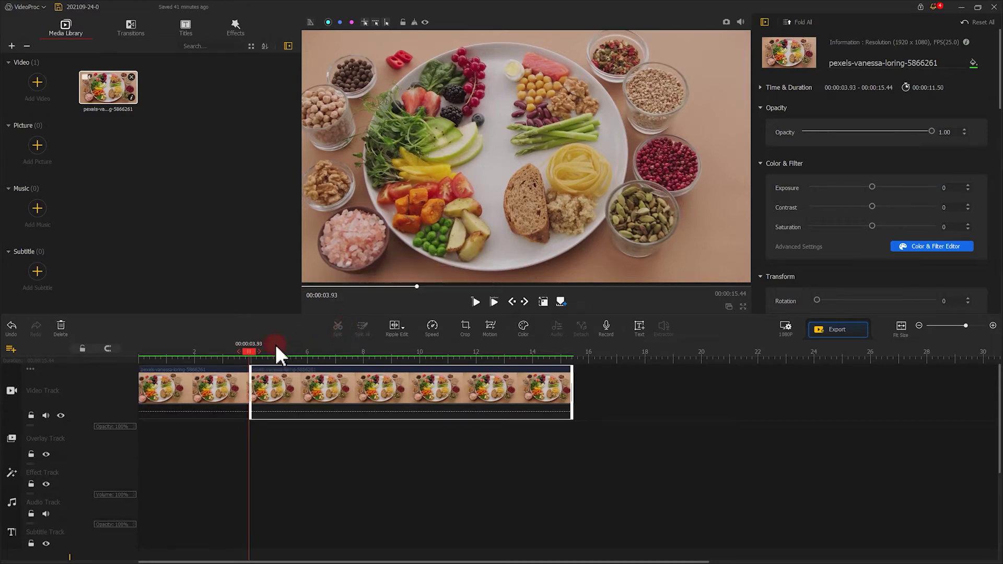
{"action": "left_click_drag", "start_coordinate": [255, 350], "coordinate": [455, 351]}
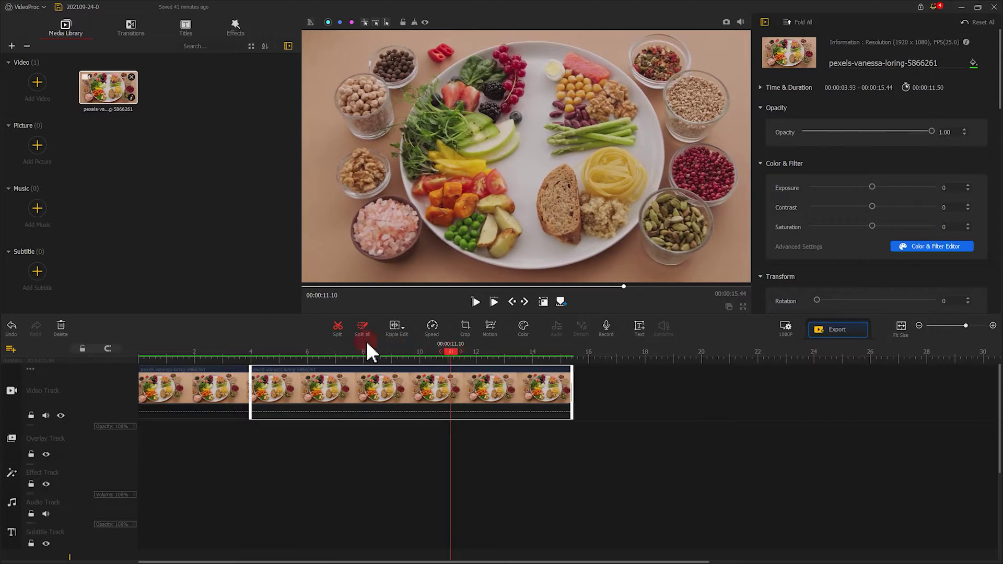
{"action": "left_click", "coordinate": [340, 332]}
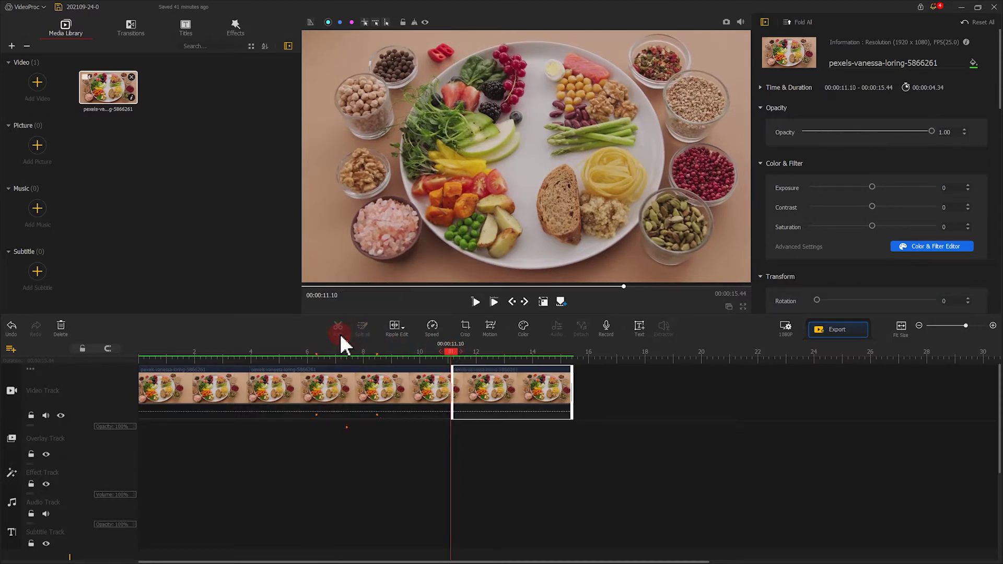
{"action": "left_click", "coordinate": [355, 378]}
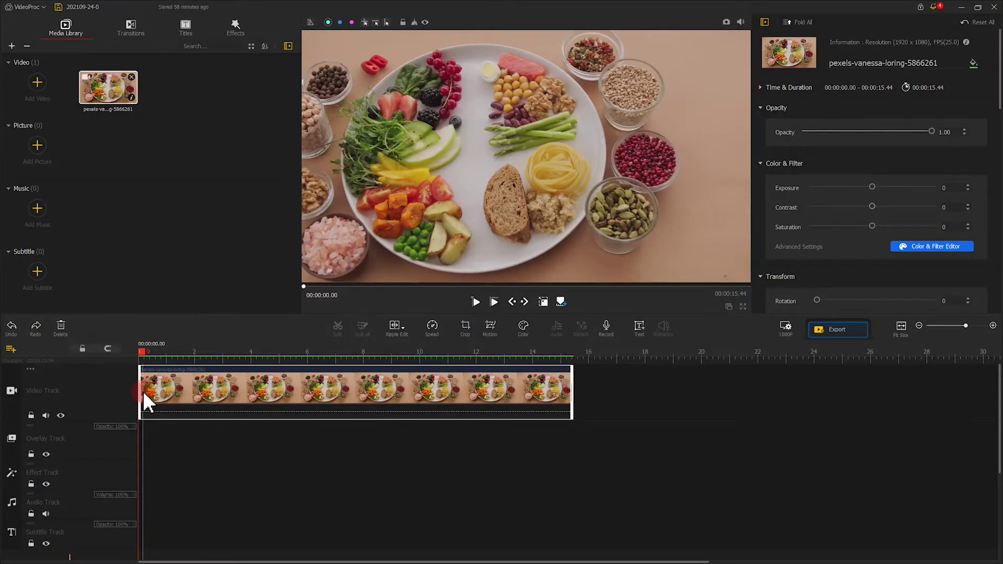
- Open the Crop window on the uncropped 1920 x 1080 food clip centred at 960, 540
{"action": "left_click", "coordinate": [465, 330]}
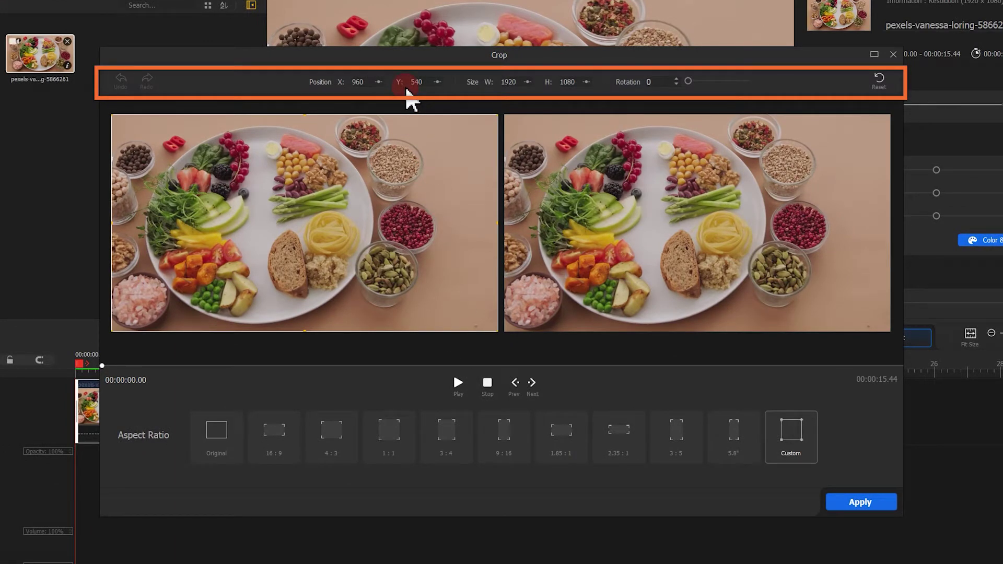
- Trim the crop in from the right to 1265 x 1079 at position 633, 540
{"action": "left_click_drag", "start_coordinate": [494, 220], "coordinate": [366, 217]}
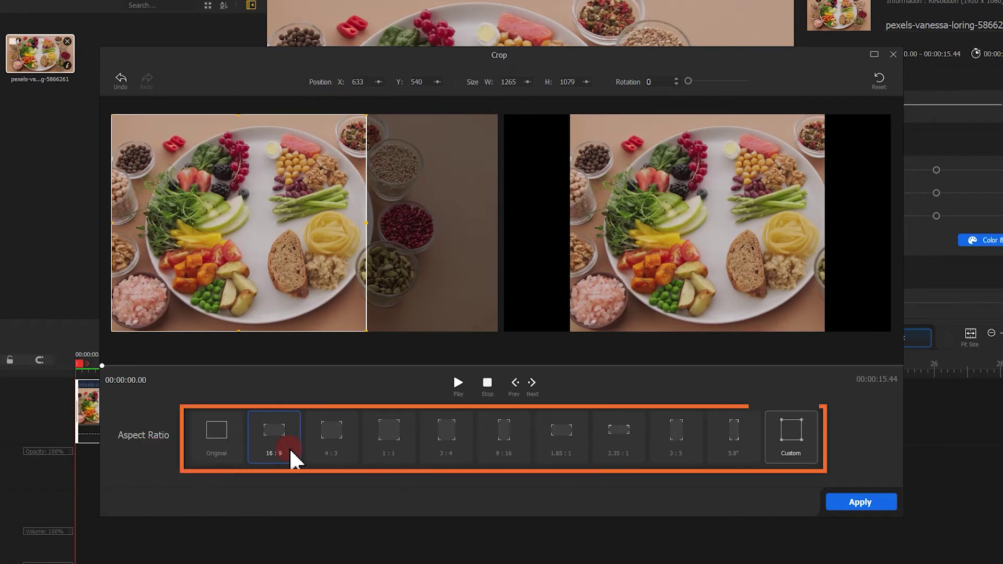
- Try the 16:9, 3:4 and 2.35:1 presets, then use Custom and shrink the crop to 1226 x 802
{"action": "left_click", "coordinate": [289, 452]}
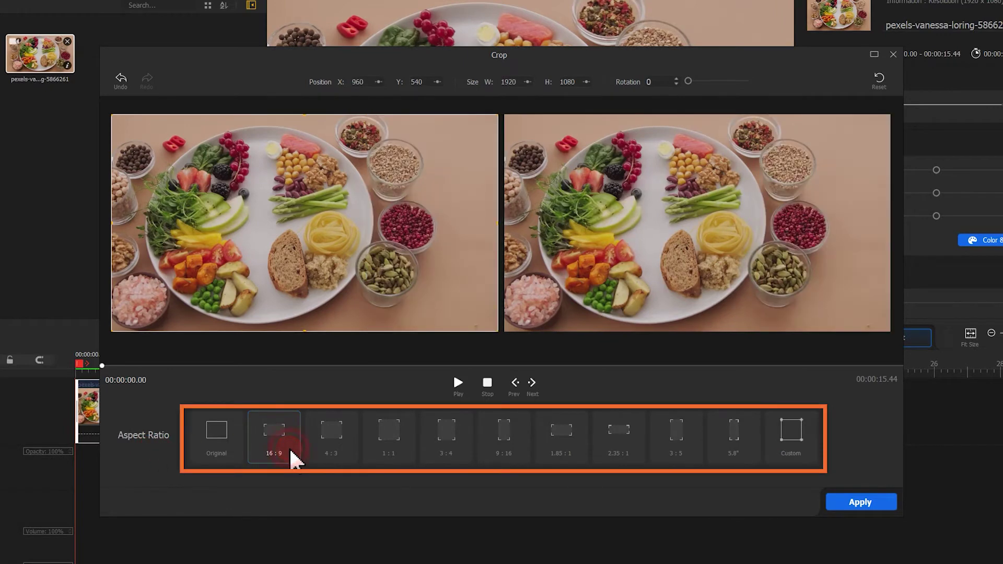
{"action": "left_click", "coordinate": [447, 441]}
{"action": "left_click", "coordinate": [620, 445]}
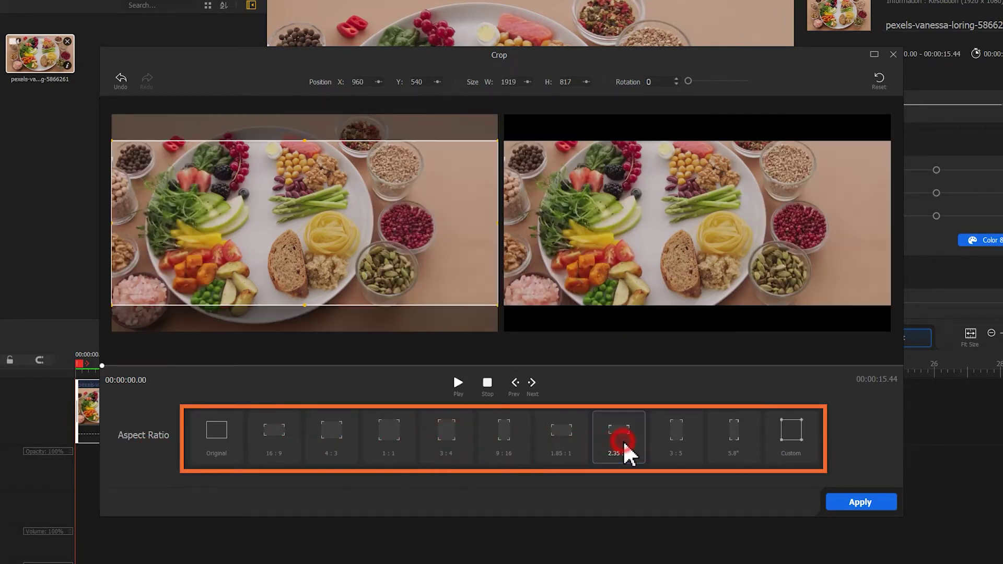
{"action": "left_click", "coordinate": [795, 443]}
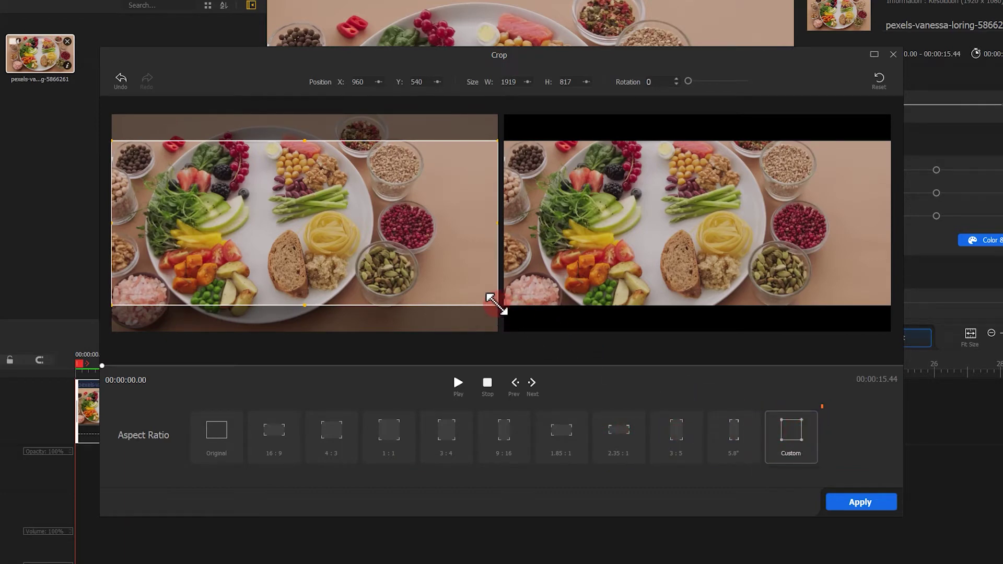
{"action": "left_click_drag", "start_coordinate": [498, 305], "coordinate": [365, 262]}
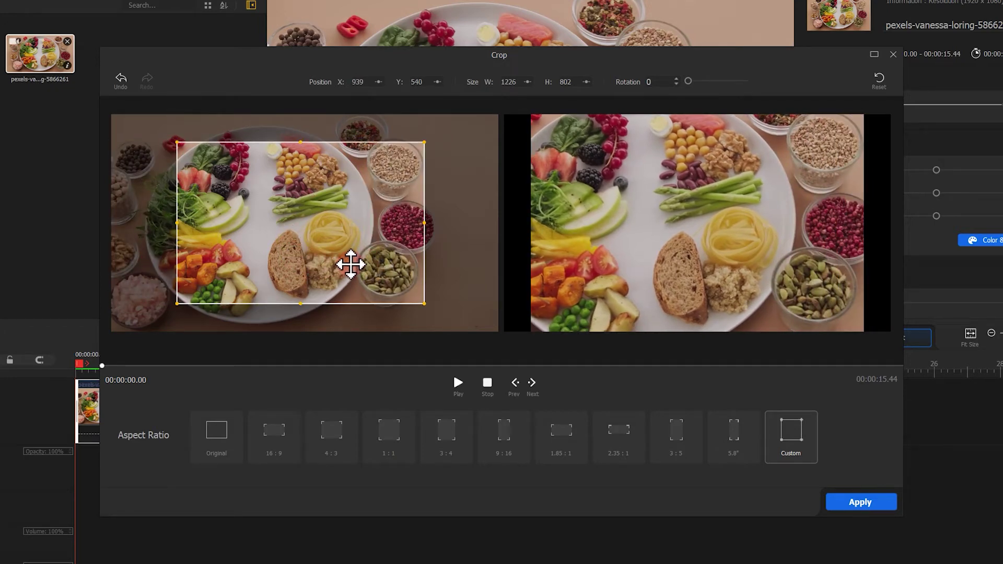
- Lock the crop to 4:3, resize it to 941 x 706 and move it to 858, 526
{"action": "left_click", "coordinate": [332, 453]}
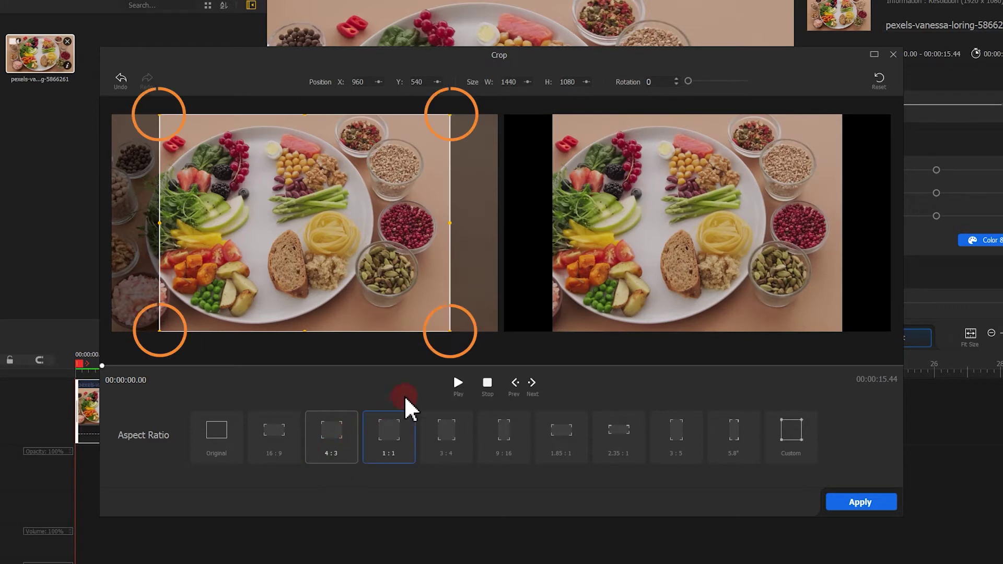
{"action": "left_click_drag", "start_coordinate": [447, 332], "coordinate": [401, 293]}
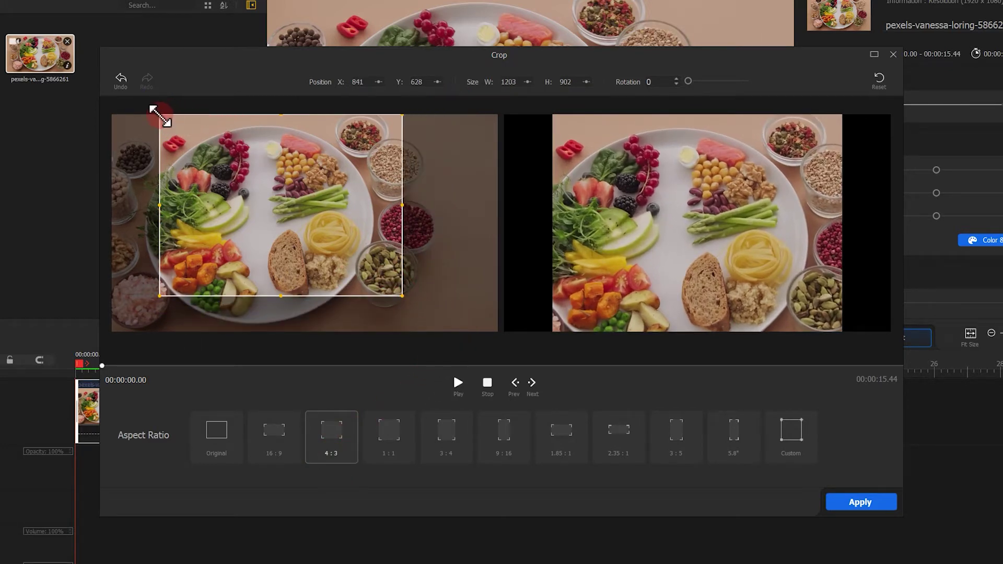
{"action": "left_click_drag", "start_coordinate": [159, 114], "coordinate": [212, 153]}
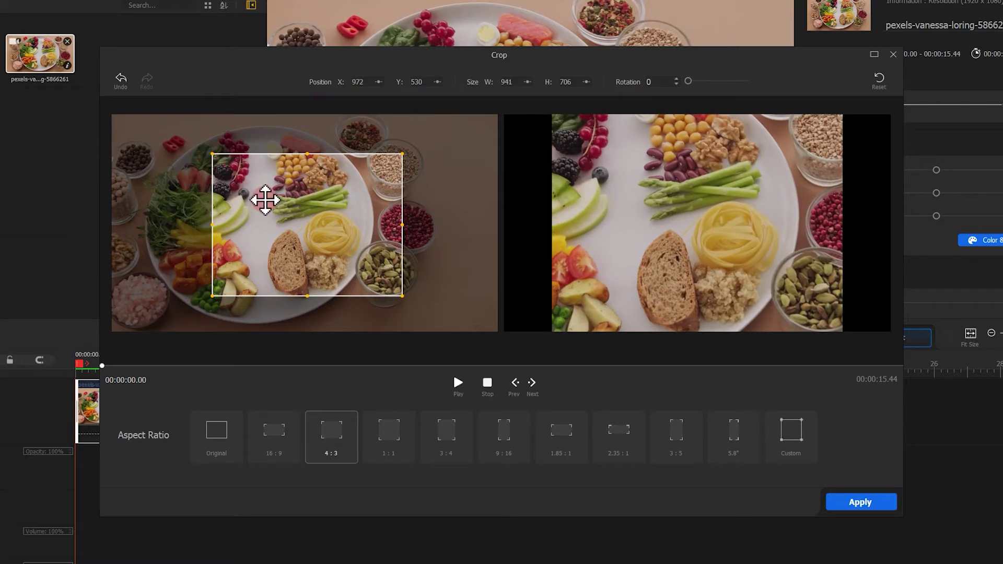
{"action": "left_click_drag", "start_coordinate": [275, 206], "coordinate": [254, 208]}
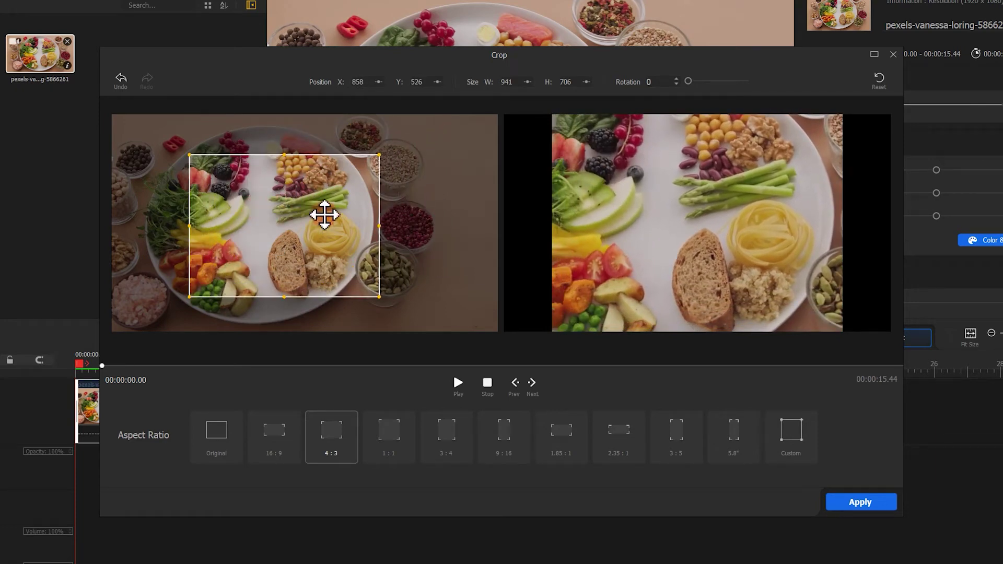
{"action": "mouse_move", "coordinate": [394, 218]}
{"action": "left_mouse_down"}
{"action": "mouse_move", "coordinate": [405, 217]}
{"action": "mouse_move", "coordinate": [408, 235]}
{"action": "mouse_move", "coordinate": [398, 259]}
{"action": "mouse_move", "coordinate": [403, 201]}
{"action": "mouse_move", "coordinate": [385, 161]}
{"action": "mouse_move", "coordinate": [397, 214]}
{"action": "left_mouse_up"}
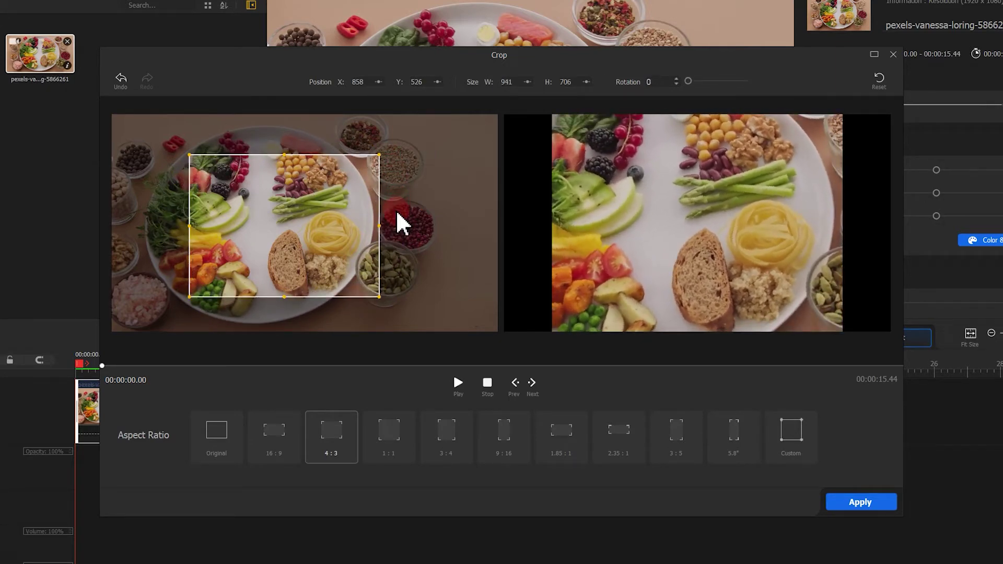
- Move the crop area right and enlarge it to 1156 x 867
{"action": "left_click_drag", "start_coordinate": [309, 217], "coordinate": [387, 217]}
{"action": "left_click_drag", "start_coordinate": [360, 153], "coordinate": [370, 124]}
{"action": "left_click", "coordinate": [377, 70]}
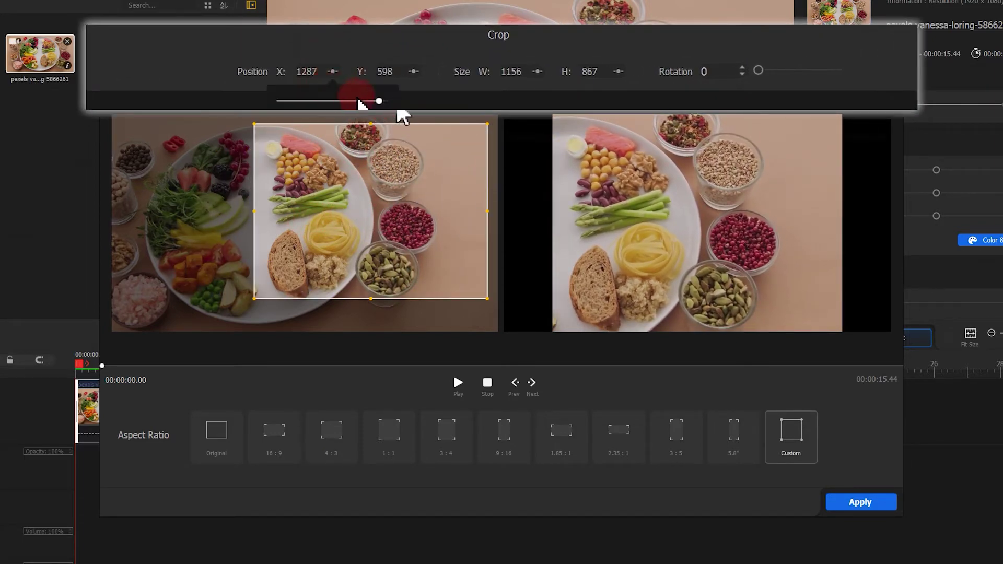
{"action": "left_click_drag", "start_coordinate": [379, 101], "coordinate": [353, 101]}
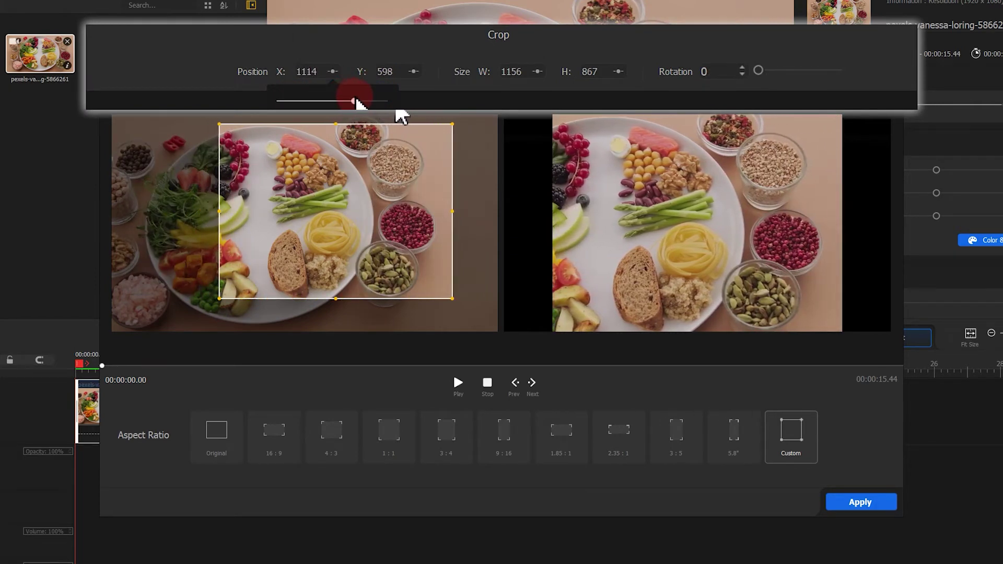
- Enter crop Position X 1000 and Position Y 500
{"action": "double_click", "coordinate": [303, 71]}
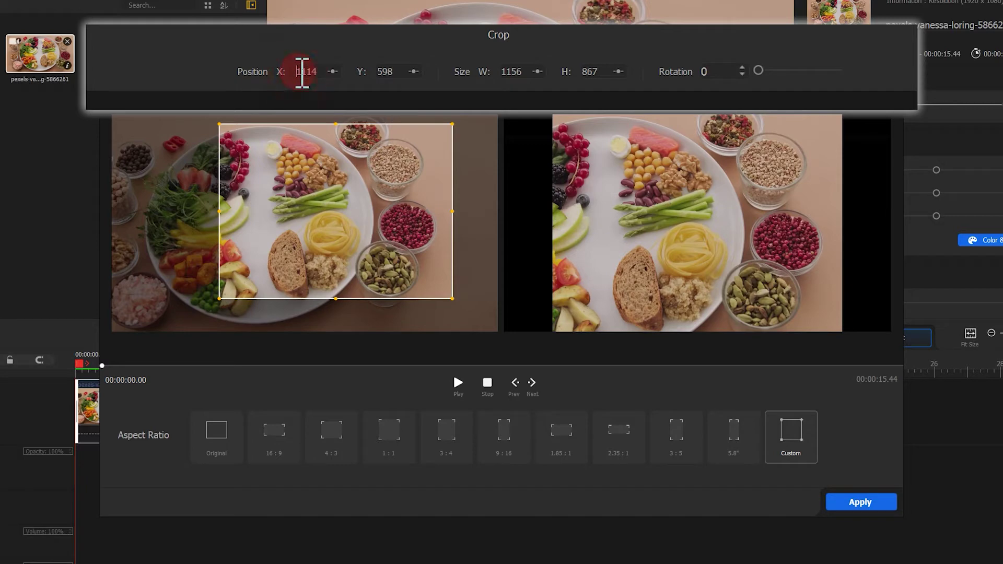
{"action": "type", "text": "1000"}
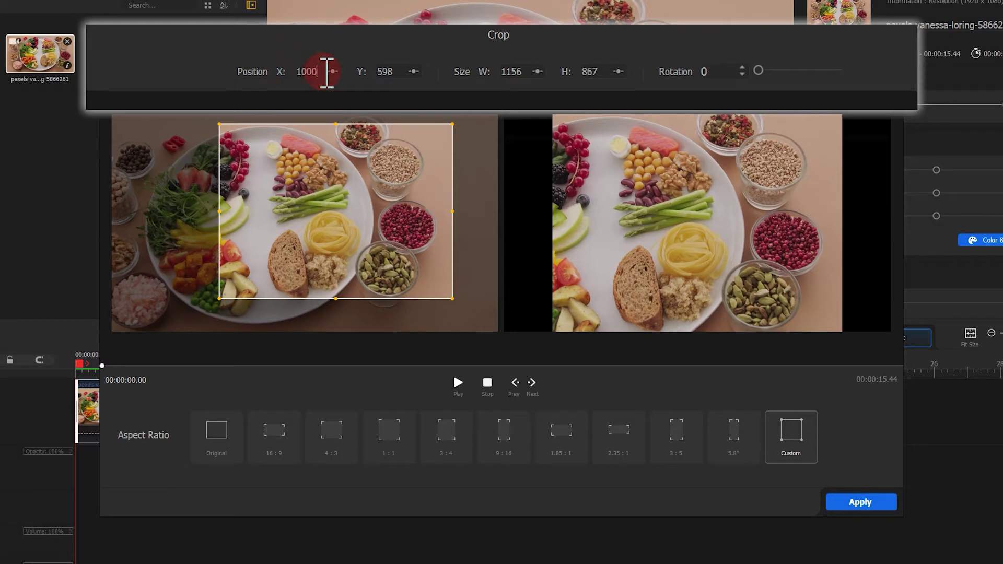
{"action": "key", "text": "Return"}
{"action": "left_click", "coordinate": [413, 71]}
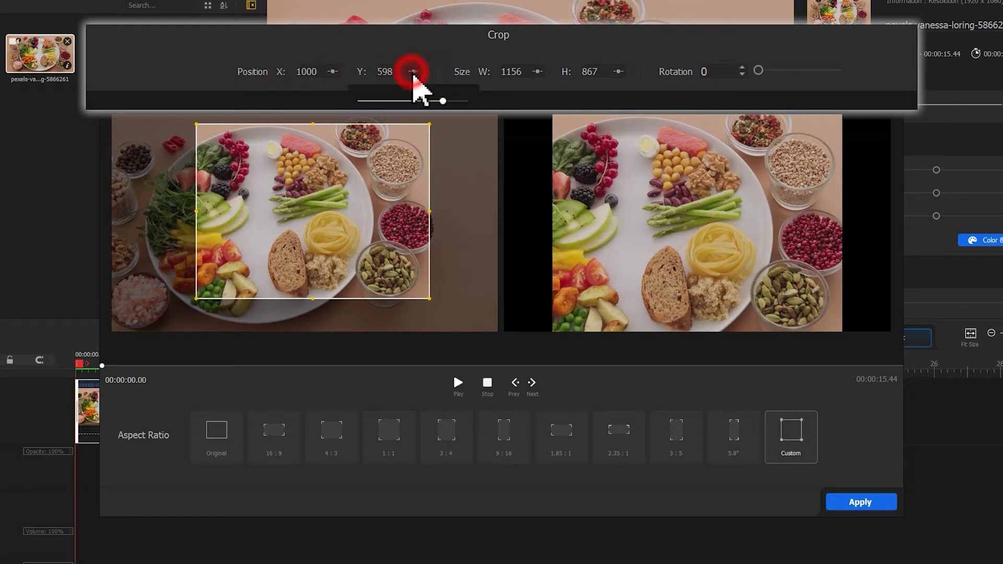
{"action": "left_click_drag", "start_coordinate": [415, 101], "coordinate": [433, 109]}
{"action": "double_click", "coordinate": [387, 71]}
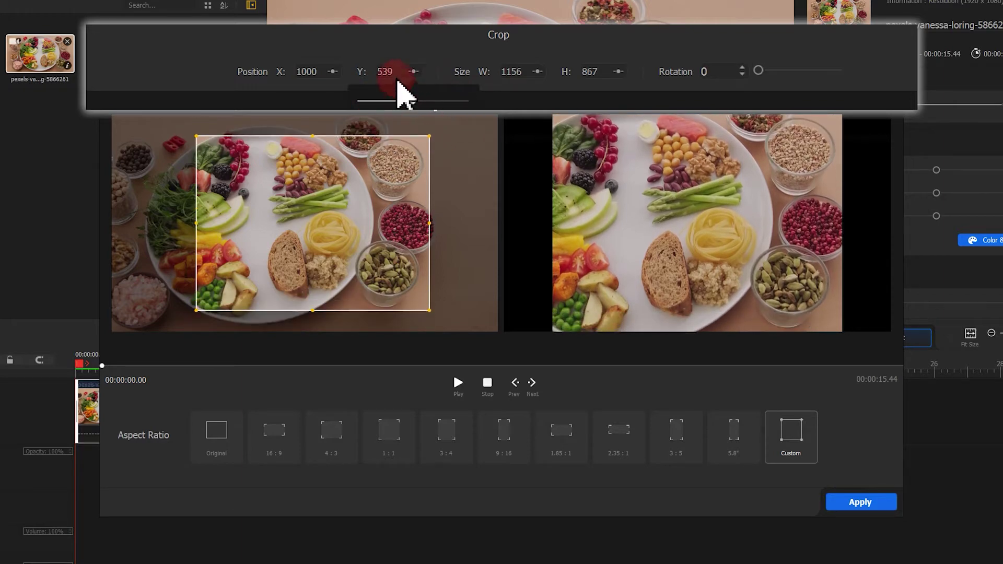
{"action": "type", "text": "500"}
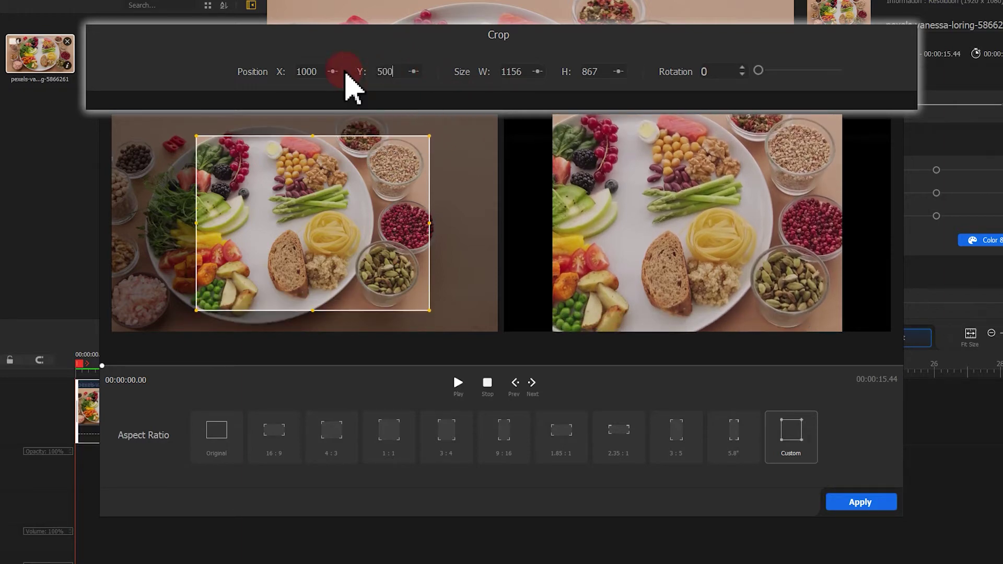
{"action": "key", "text": "Return"}
{"action": "left_click", "coordinate": [343, 72]}
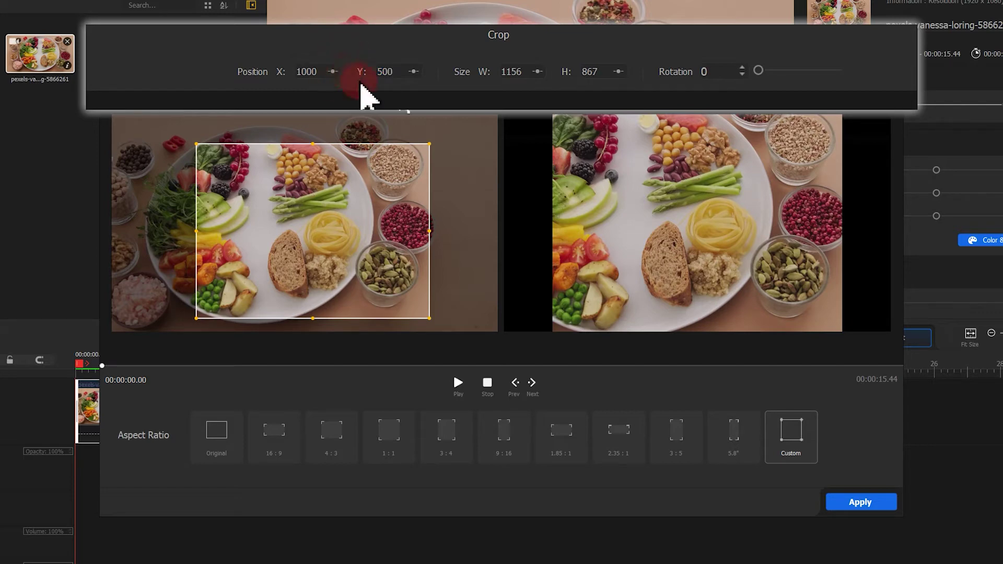
- Enter 850 in the crop Size W field and 750 in H, keeping the centre at 1000, 500
{"action": "mouse_move", "coordinate": [535, 72]}
{"action": "left_mouse_down"}
{"action": "mouse_move", "coordinate": [542, 111]}
{"action": "mouse_move", "coordinate": [509, 107]}
{"action": "mouse_move", "coordinate": [560, 105]}
{"action": "mouse_move", "coordinate": [540, 102]}
{"action": "left_mouse_up"}
{"action": "double_click", "coordinate": [508, 72]}
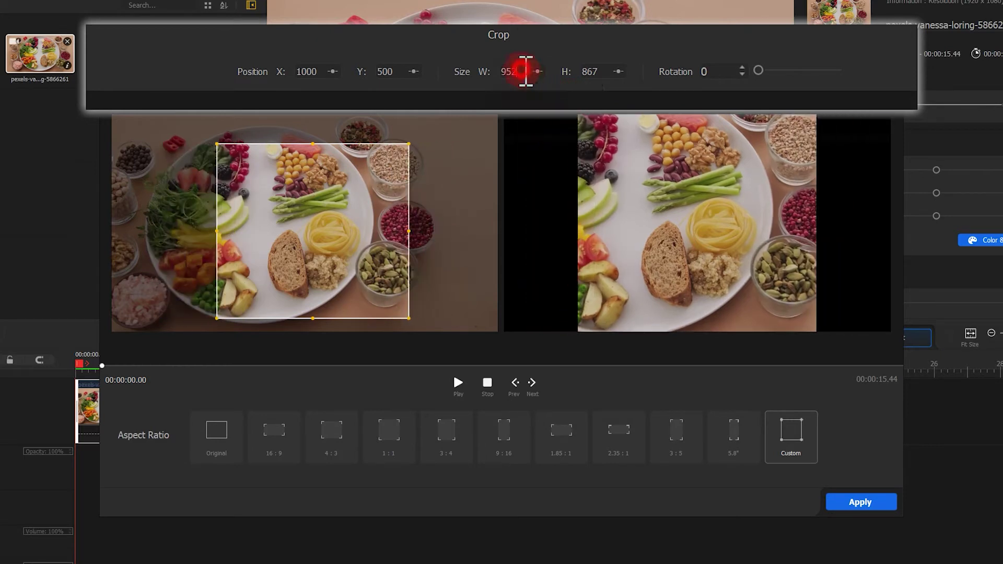
{"action": "left_click", "coordinate": [466, 72]}
{"action": "type", "text": "850"}
{"action": "key", "text": "Return"}
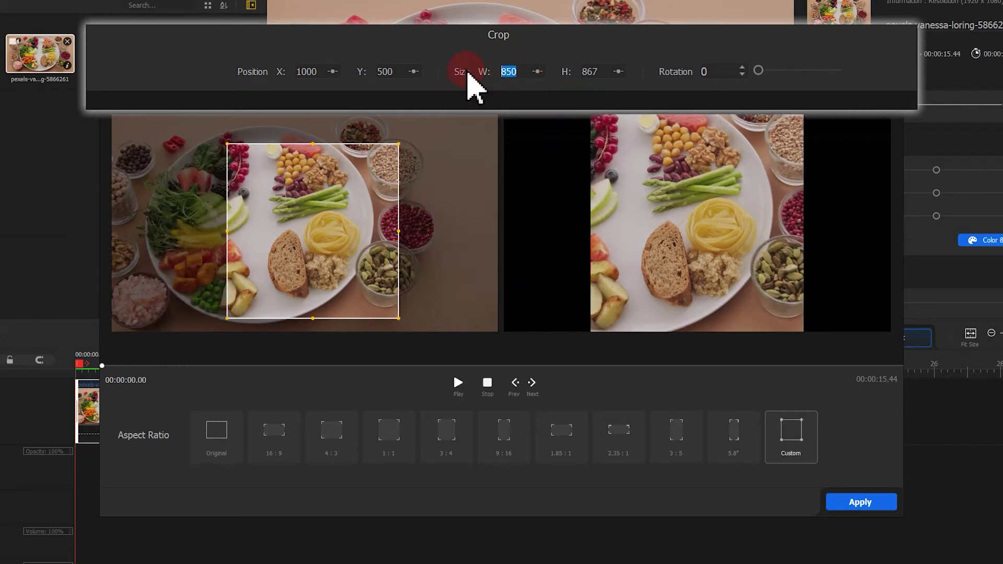
{"action": "left_click_drag", "start_coordinate": [618, 72], "coordinate": [623, 101]}
{"action": "left_click", "coordinate": [603, 72]}
{"action": "left_click_drag", "start_coordinate": [536, 72], "coordinate": [539, 74]}
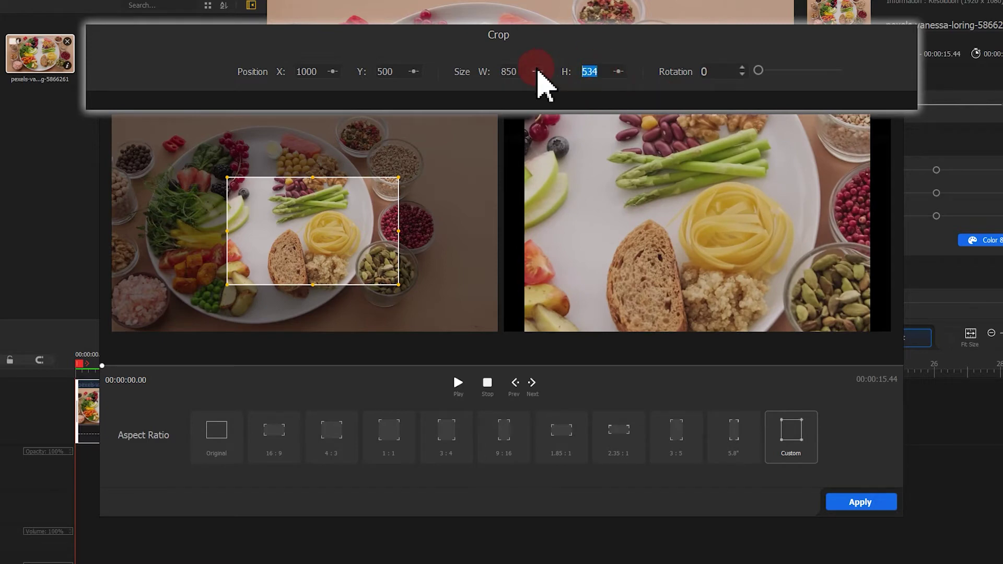
{"action": "type", "text": "750"}
{"action": "key", "text": "Return"}
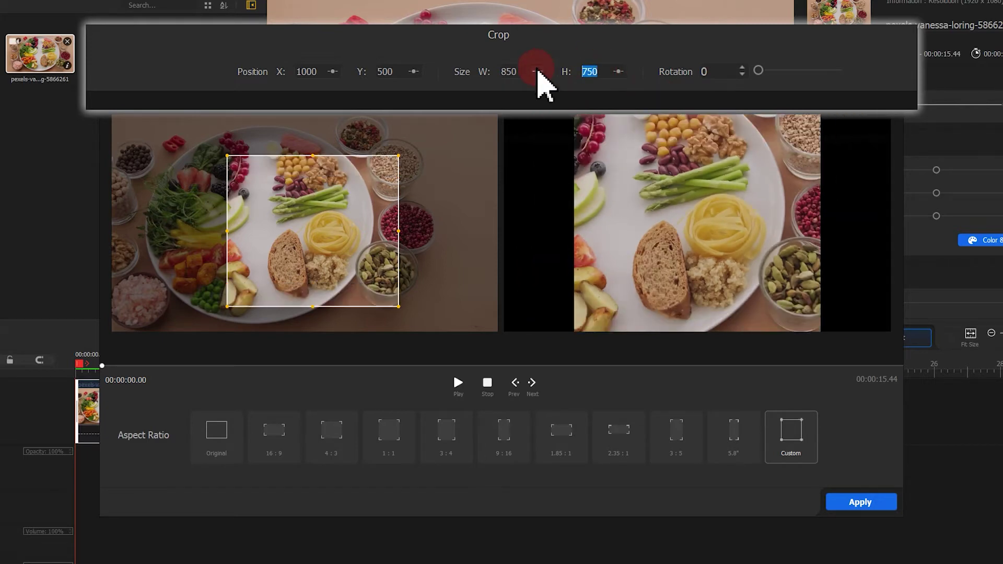
{"action": "left_click", "coordinate": [542, 85]}
- Reset crop rotation to 0, shrink the box to 752 x 621 and move it to 928, 543
{"action": "left_click", "coordinate": [758, 70]}
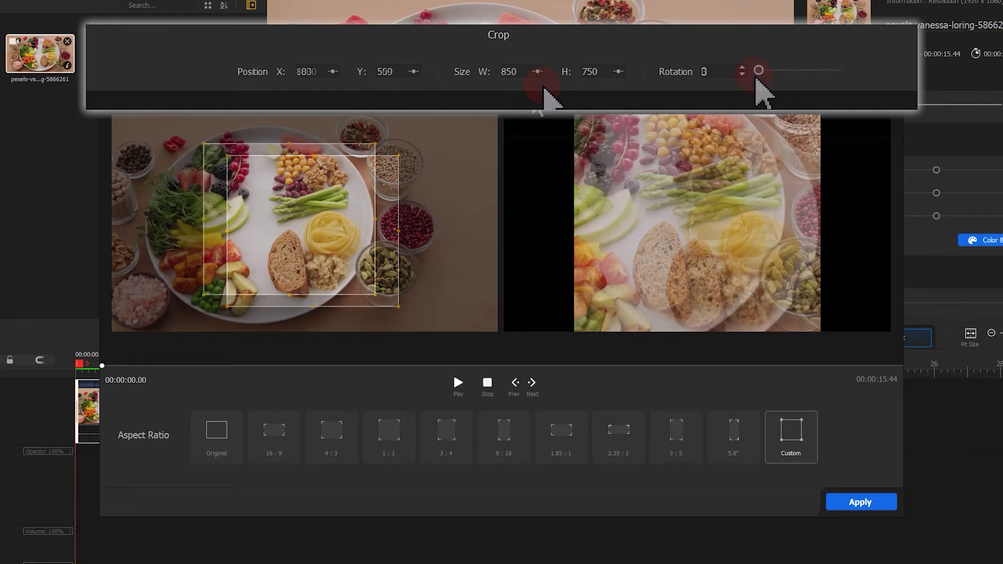
{"action": "left_click_drag", "start_coordinate": [757, 73], "coordinate": [747, 73]}
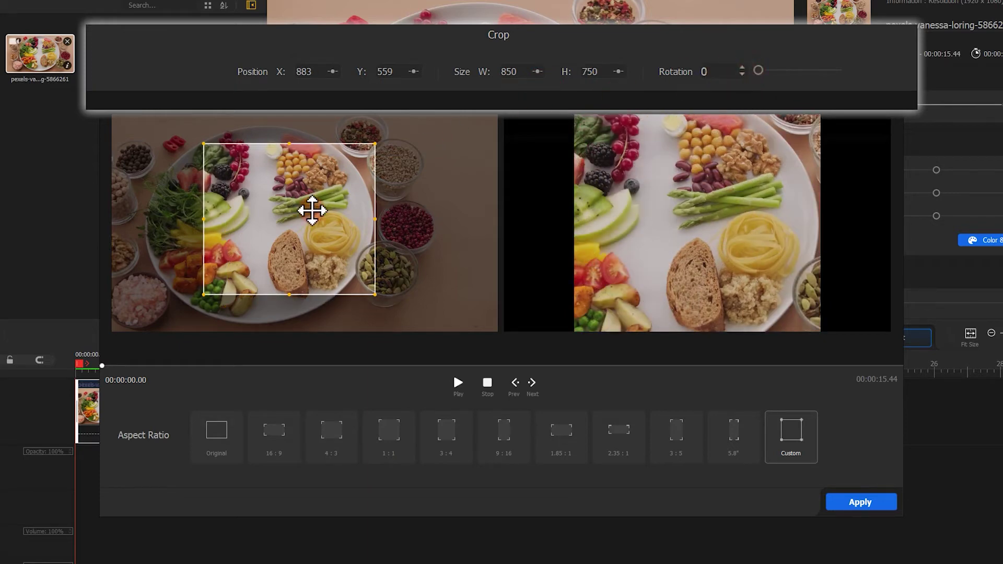
{"action": "left_click_drag", "start_coordinate": [375, 143], "coordinate": [356, 171]}
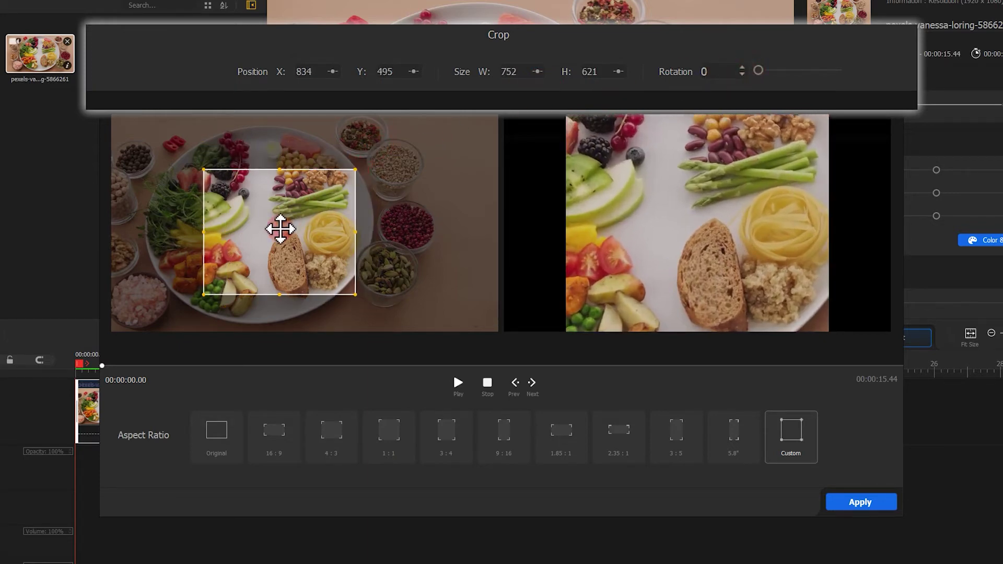
{"action": "left_click_drag", "start_coordinate": [280, 228], "coordinate": [299, 225]}
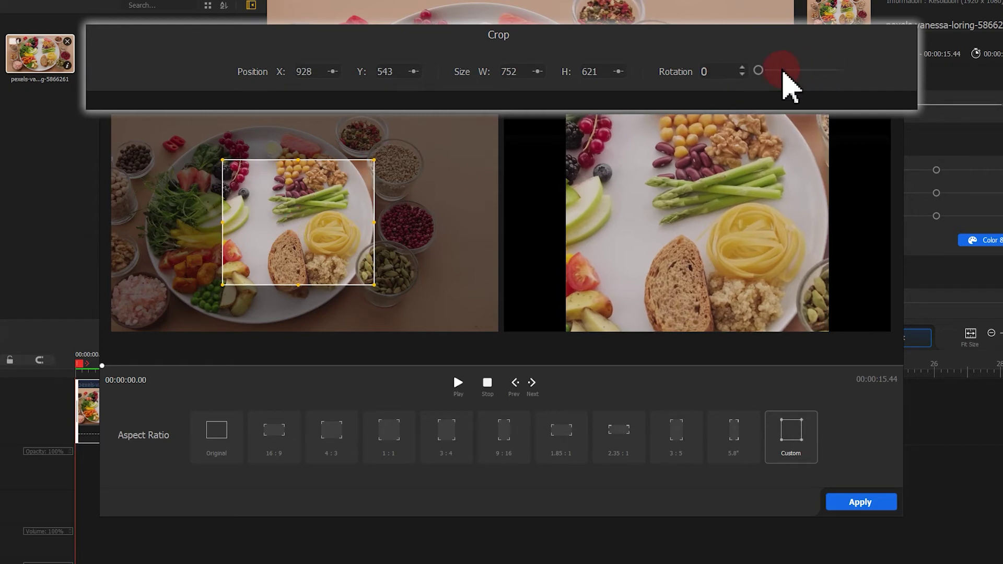
- Rotate the crop area to 150 degrees
{"action": "left_click_drag", "start_coordinate": [758, 71], "coordinate": [796, 73]}
{"action": "left_click_drag", "start_coordinate": [717, 72], "coordinate": [669, 73]}
{"action": "type", "text": "150"}
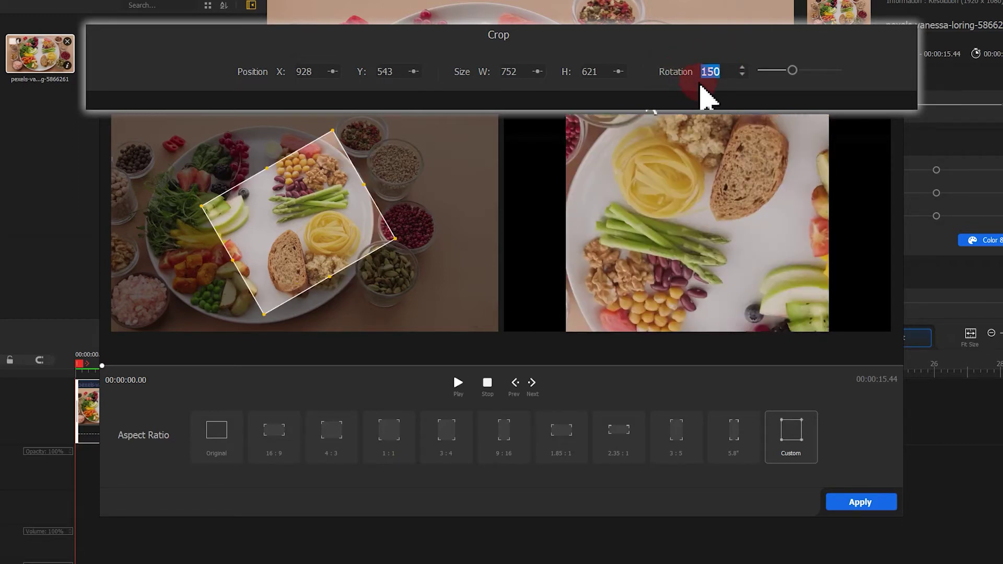
{"action": "left_click", "coordinate": [700, 83]}
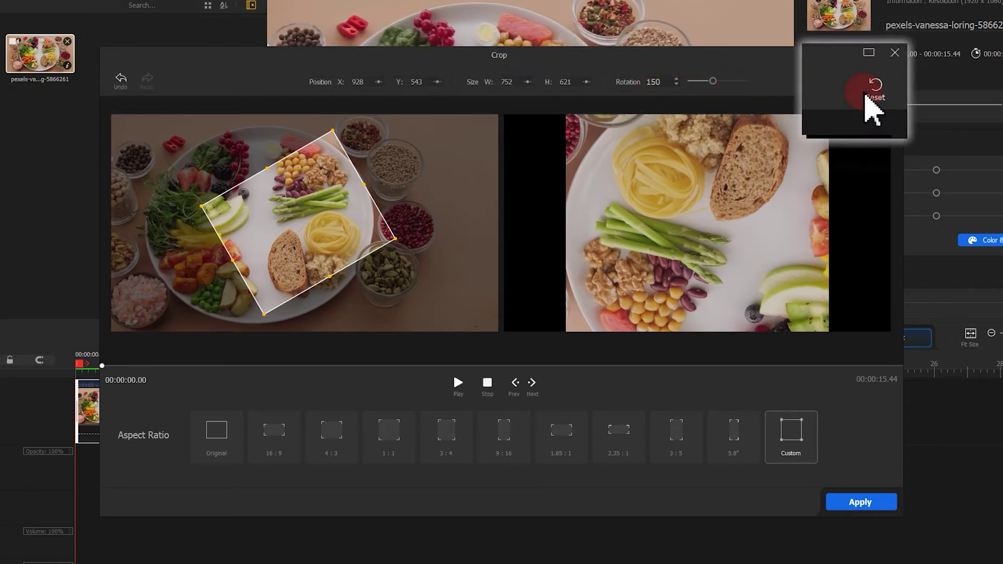
- Reset the crop, drop the freeform trial, and lock a centred 1080 x 1080 square at 1:1
{"action": "left_click", "coordinate": [867, 99]}
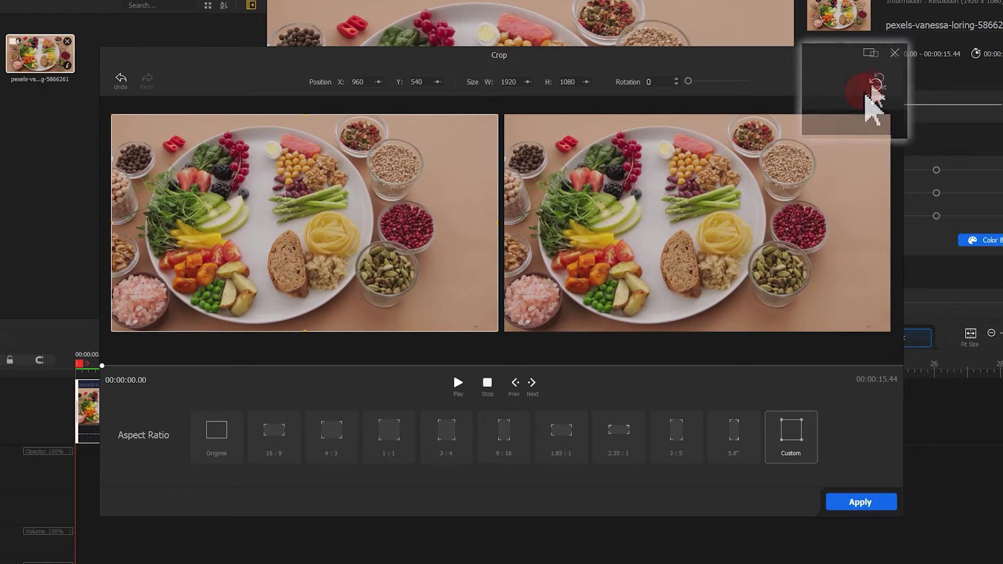
{"action": "left_click_drag", "start_coordinate": [492, 117], "coordinate": [381, 188]}
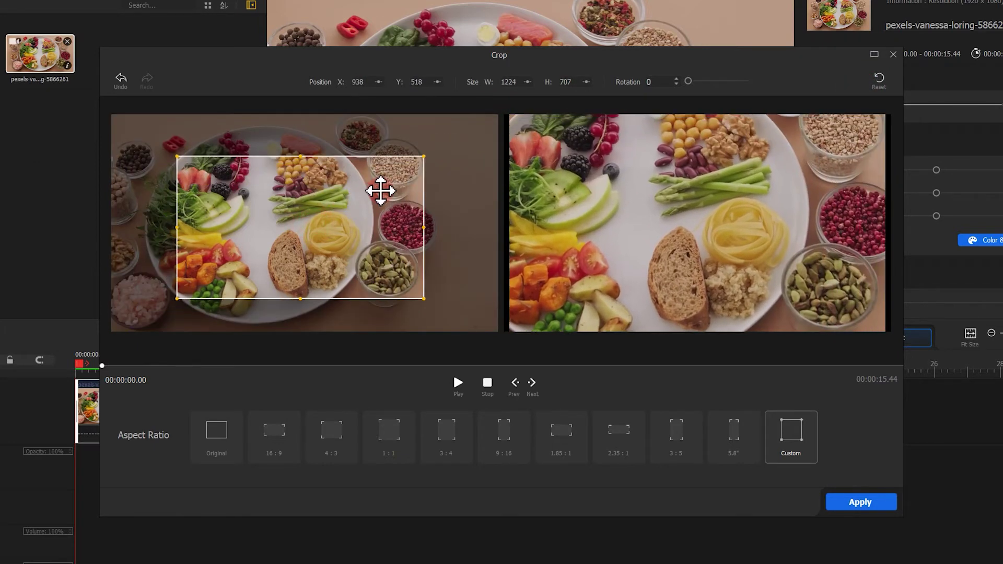
{"action": "left_click_drag", "start_coordinate": [688, 82], "coordinate": [709, 88]}
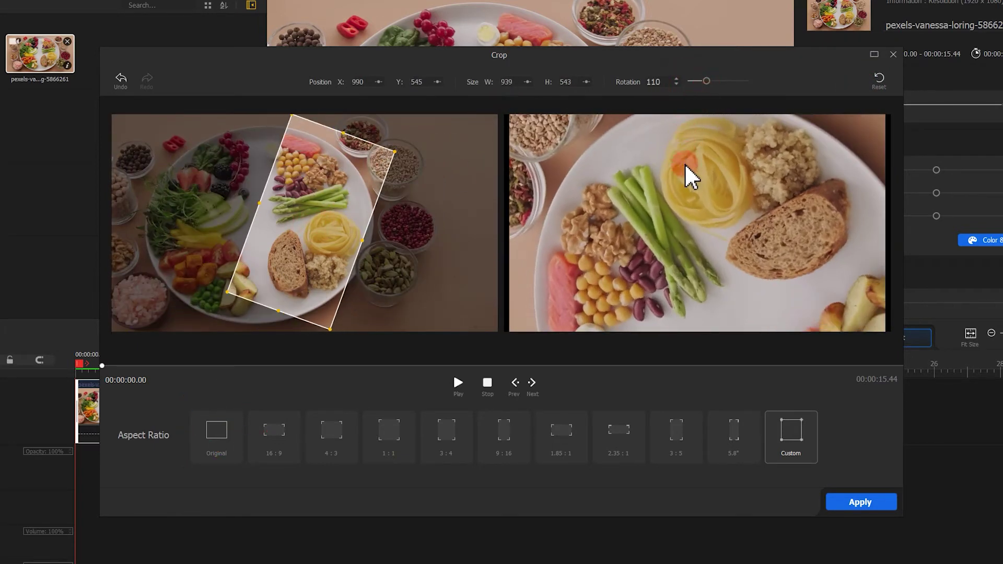
{"action": "left_click", "coordinate": [233, 432]}
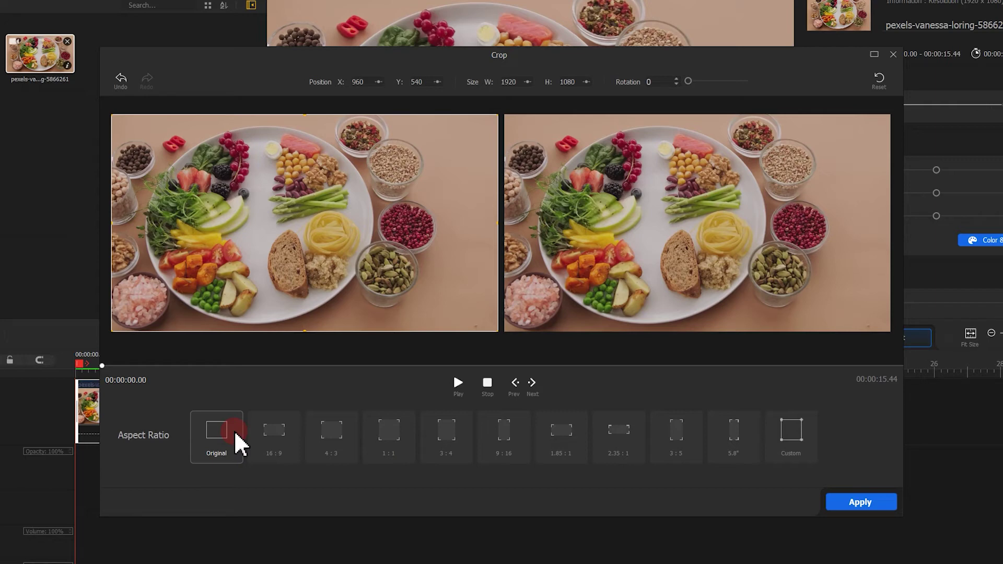
{"action": "left_click", "coordinate": [397, 436]}
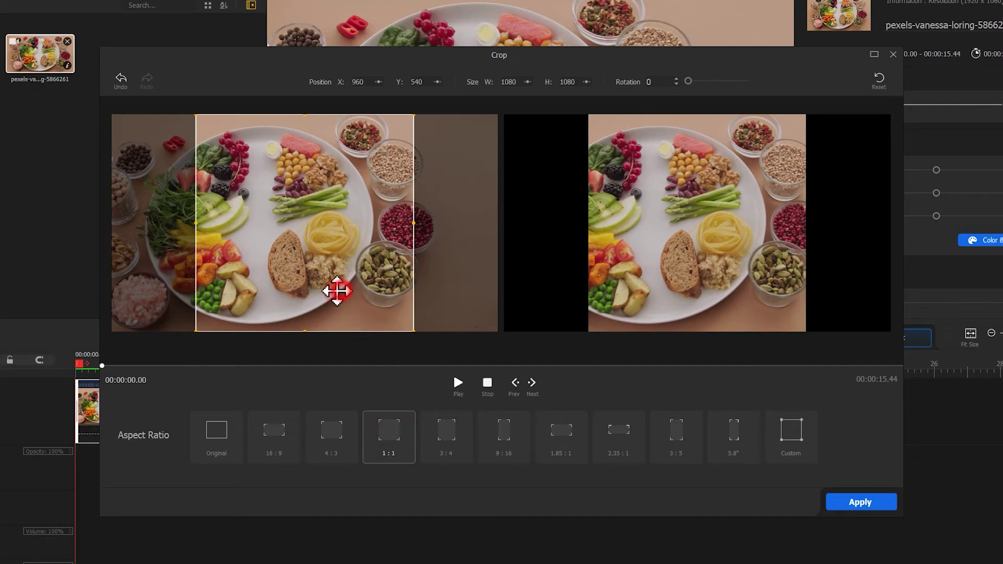
- Slide the square crop left over the plate and play back the cropped preview
{"action": "left_click_drag", "start_coordinate": [337, 290], "coordinate": [294, 290]}
{"action": "left_click", "coordinate": [458, 384]}
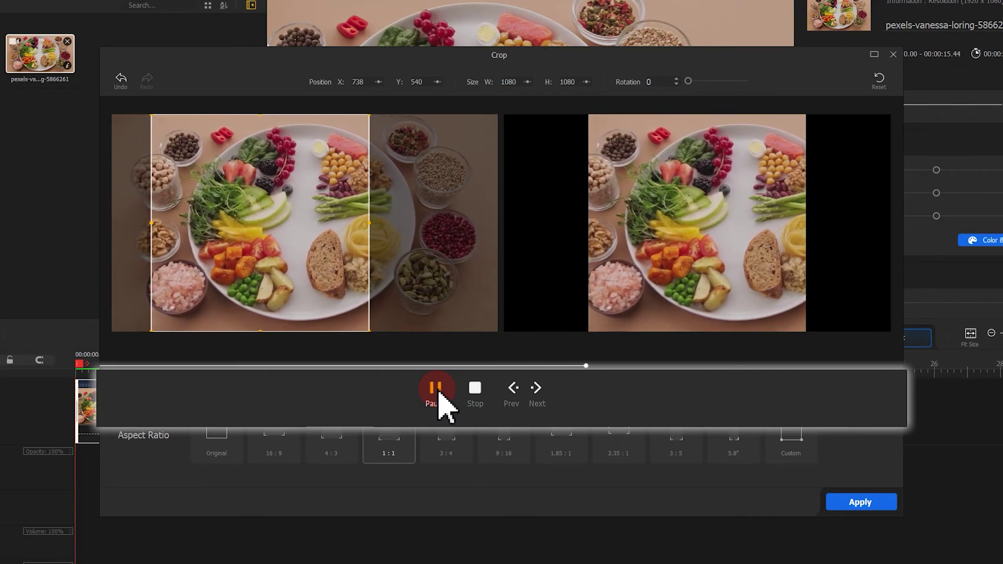
{"action": "left_click", "coordinate": [438, 392]}
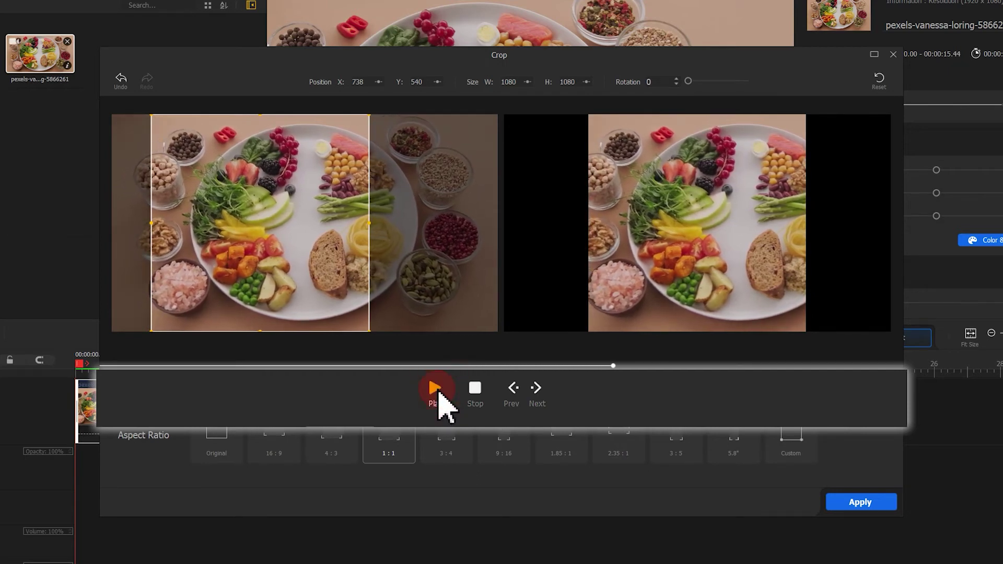
{"action": "left_click", "coordinate": [481, 393]}
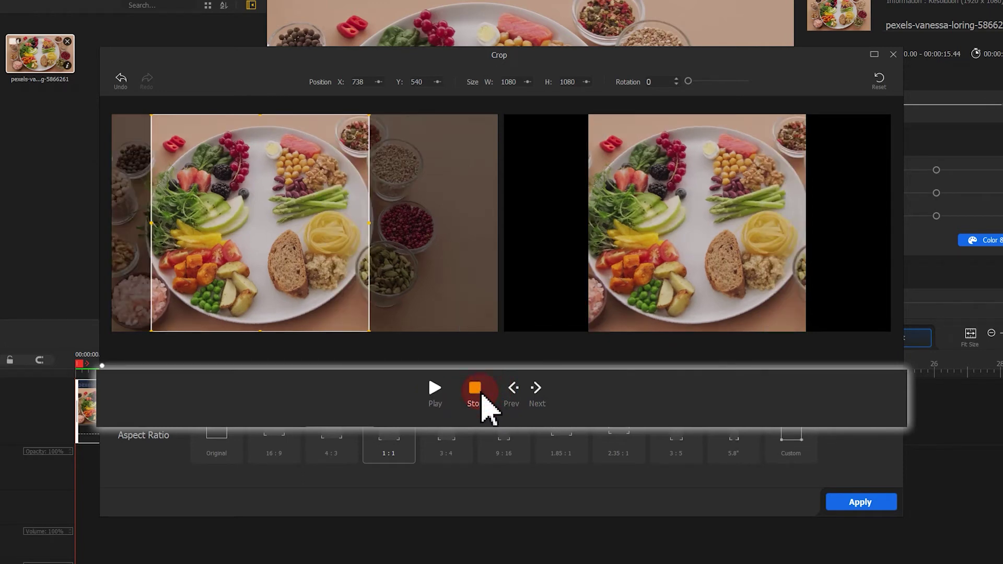
{"action": "left_click", "coordinate": [442, 396]}
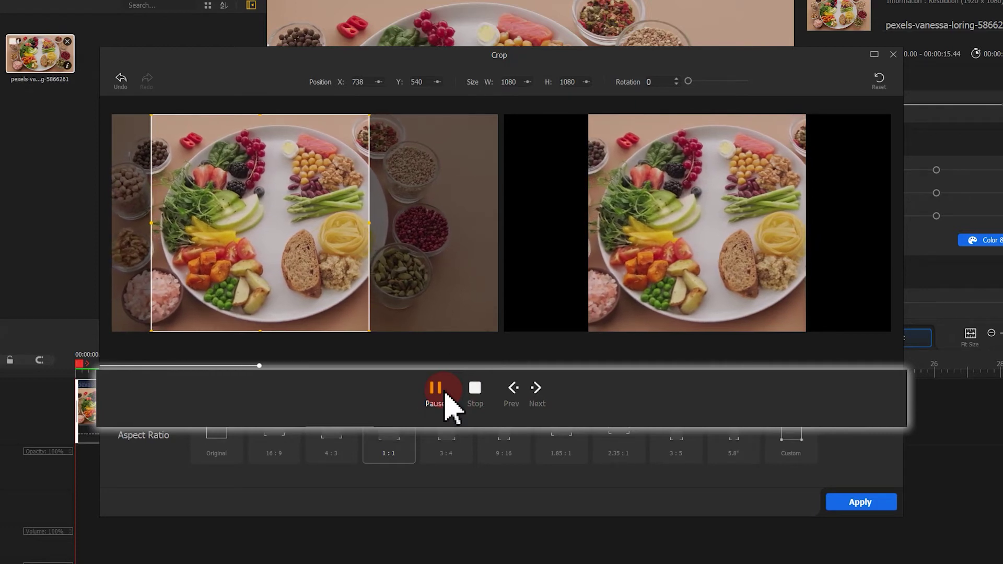
{"action": "left_click", "coordinate": [437, 390]}
{"action": "left_click", "coordinate": [505, 393]}
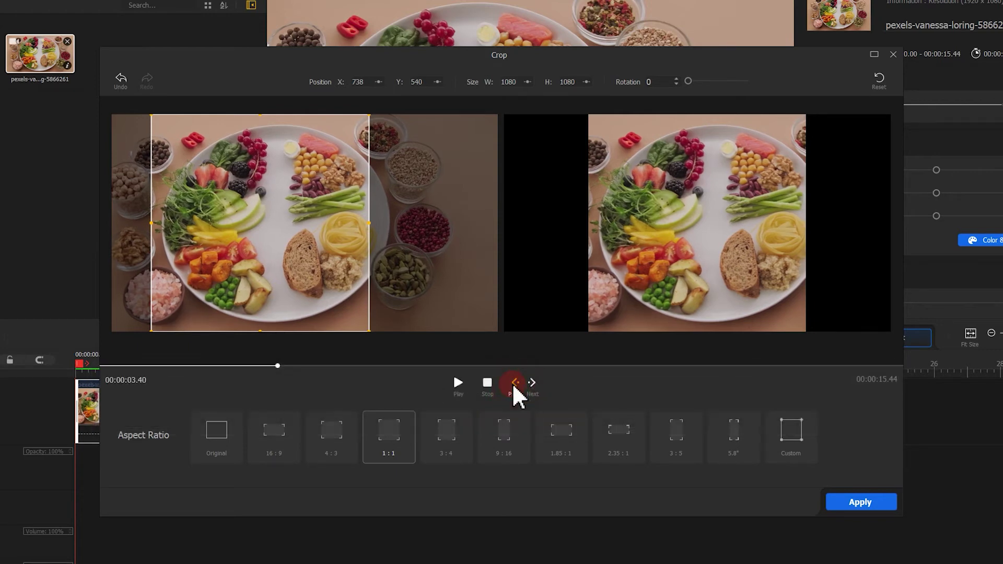
- Step the crop preview forward five frames, then apply the 1:1 crop at position 738, 540
{"action": "left_click", "coordinate": [534, 385]}
{"action": "left_click", "coordinate": [536, 386]}
{"action": "left_click", "coordinate": [536, 385]}
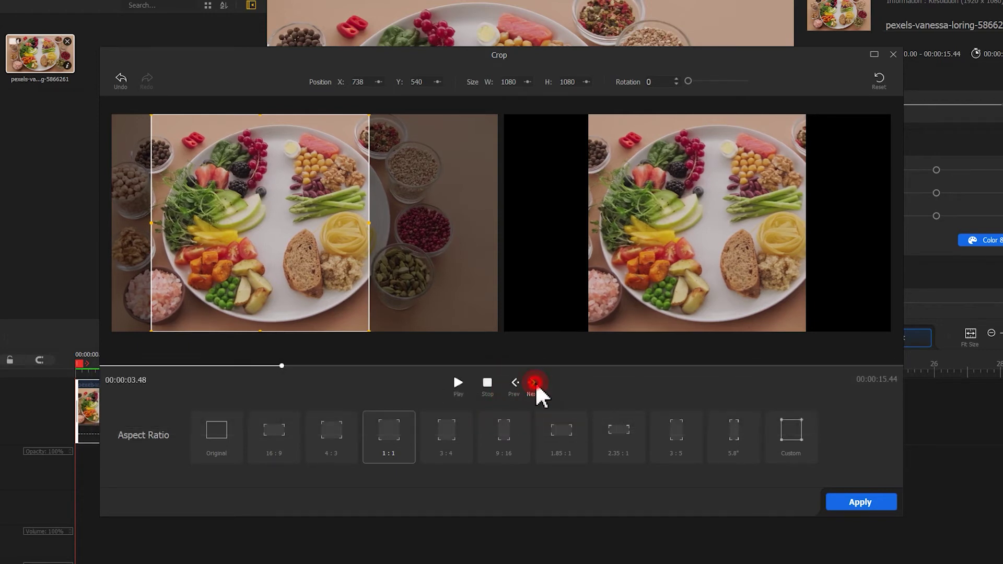
{"action": "left_click", "coordinate": [536, 385]}
{"action": "left_click", "coordinate": [536, 385]}
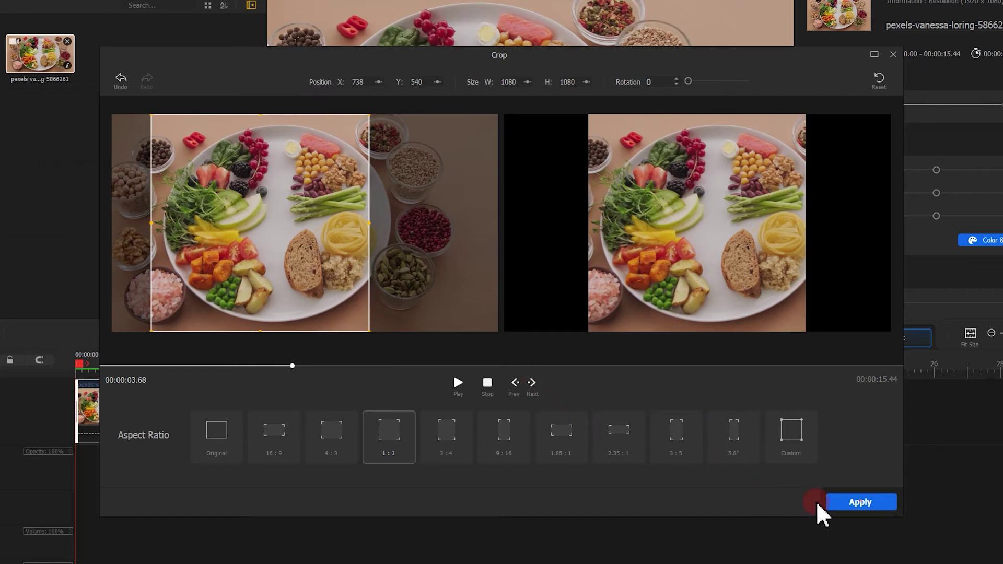
{"action": "left_click", "coordinate": [837, 502]}
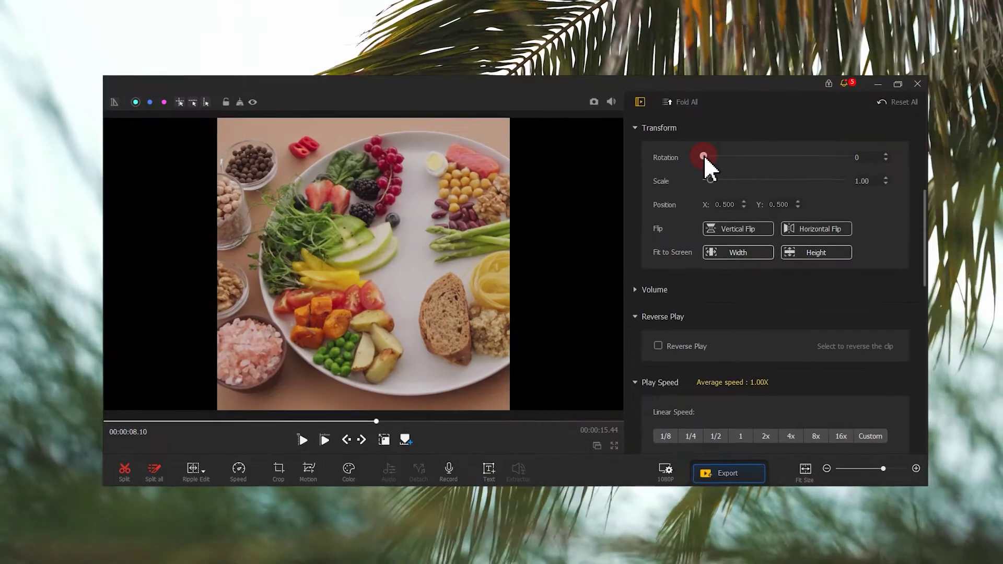
- Try a rotation and return it to 0, then put the playhead at 00:00:08.10 and show Transform
{"action": "mouse_move", "coordinate": [703, 155]}
{"action": "left_mouse_down"}
{"action": "mouse_move", "coordinate": [845, 154]}
{"action": "mouse_move", "coordinate": [709, 152]}
{"action": "left_mouse_up"}
{"action": "left_click_drag", "start_coordinate": [710, 152], "coordinate": [712, 152]}
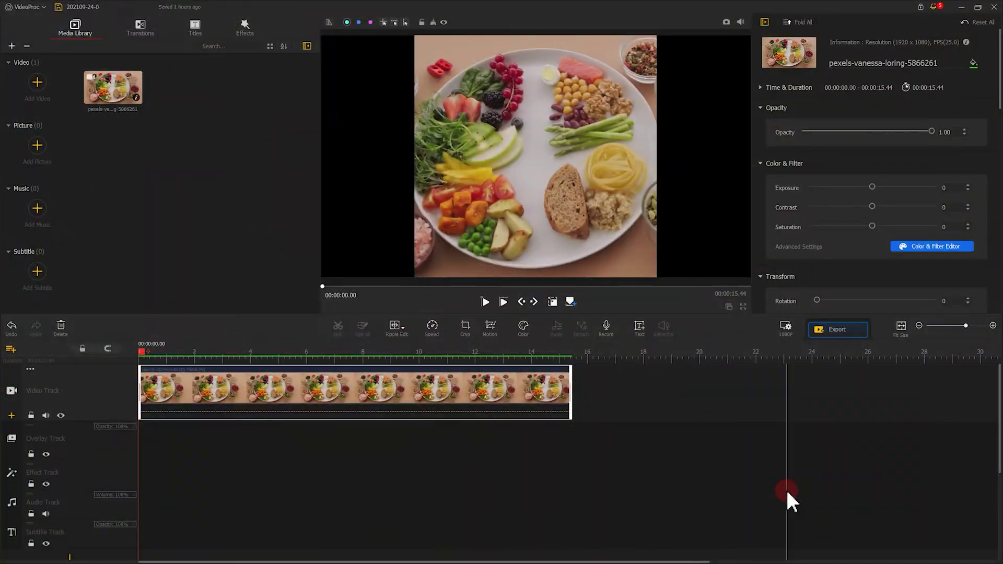
{"action": "left_click", "coordinate": [366, 393]}
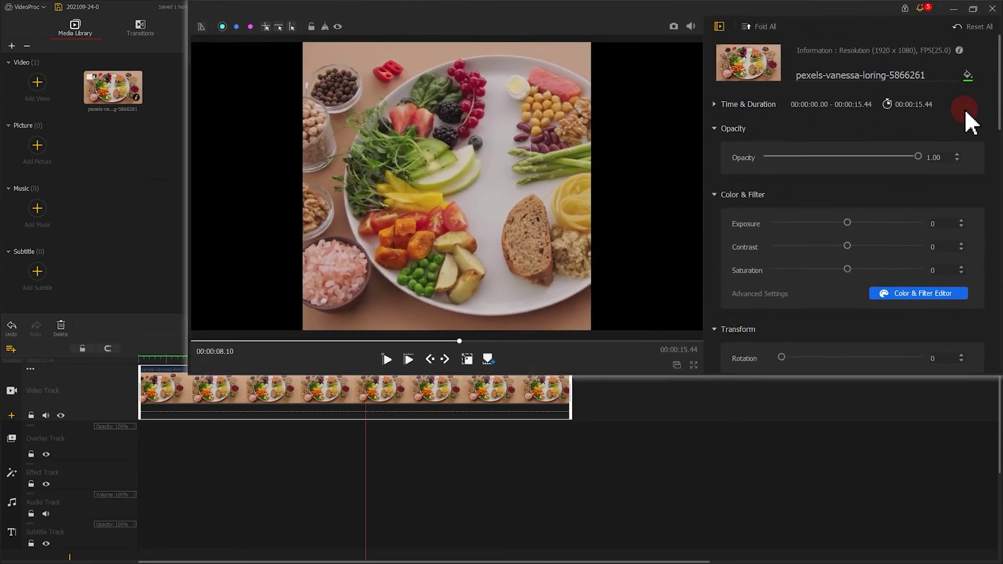
{"action": "scroll", "coordinate": [992, 146], "scroll_direction": "down", "scroll_amount": 3}
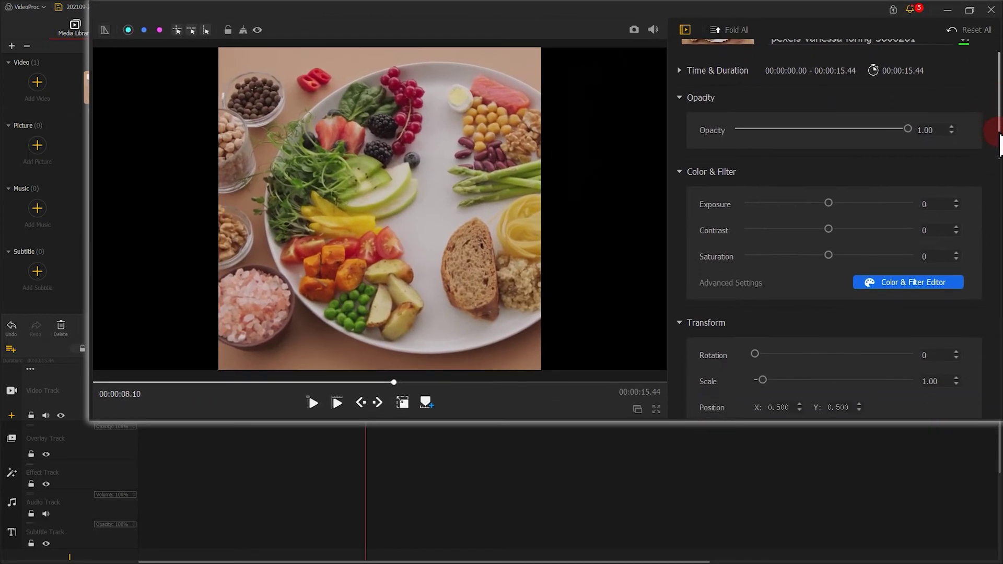
- Test a 90° rotation, set Scale to 0.53, and leave the clip centred at 0.500, 0.500
{"action": "left_click_drag", "start_coordinate": [997, 170], "coordinate": [996, 206]}
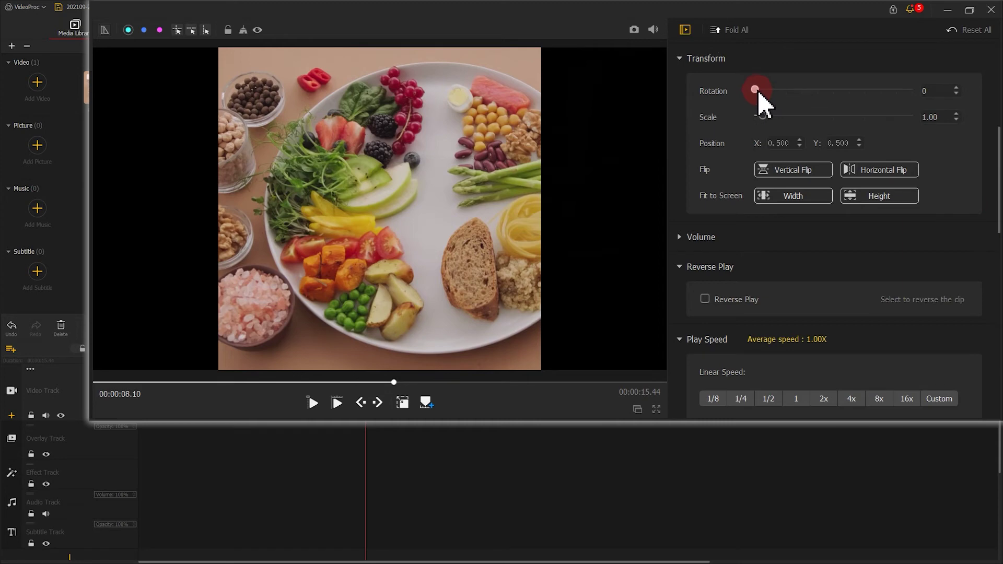
{"action": "left_click_drag", "start_coordinate": [755, 90], "coordinate": [759, 116]}
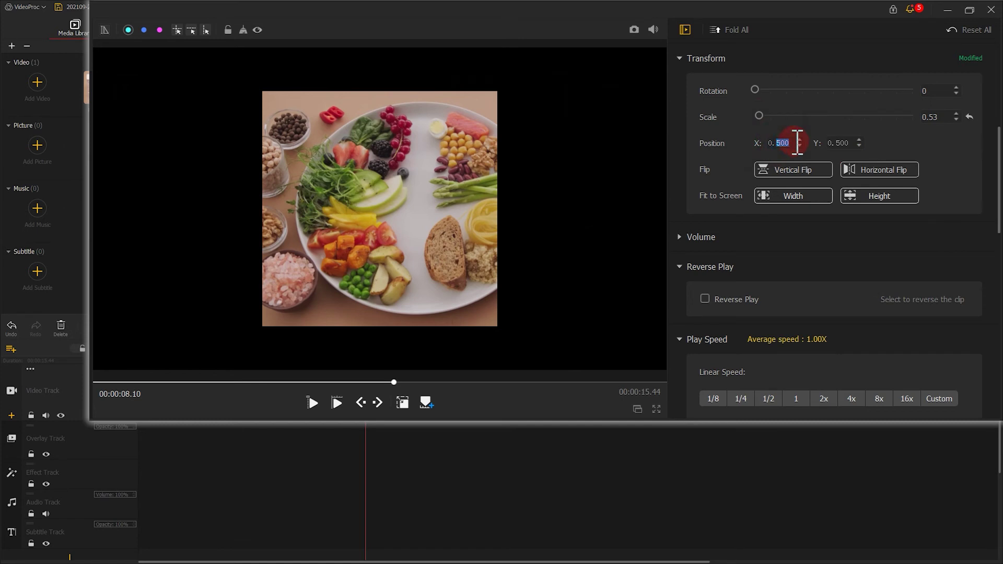
{"action": "type", "text": "65"}
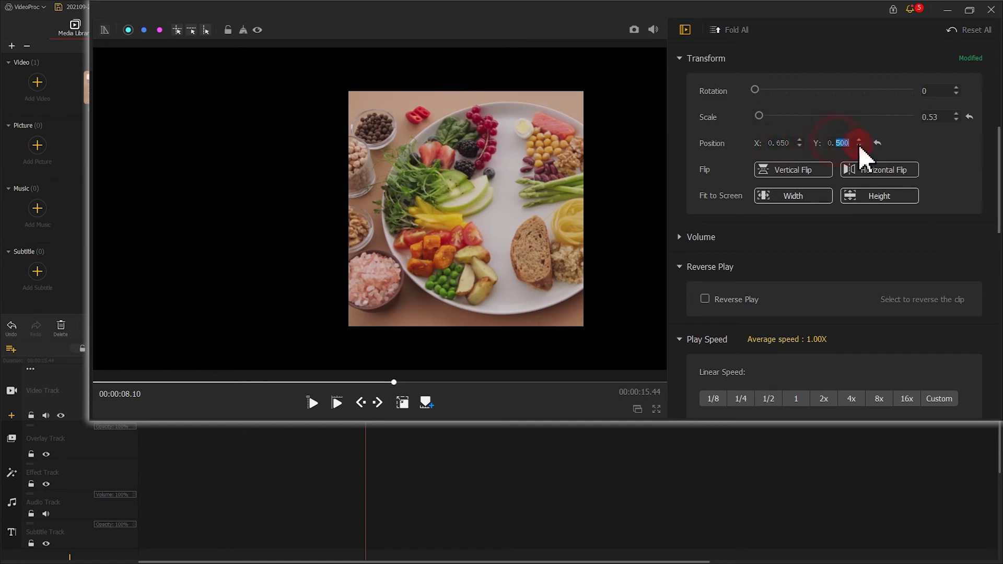
{"action": "type", "text": "35"}
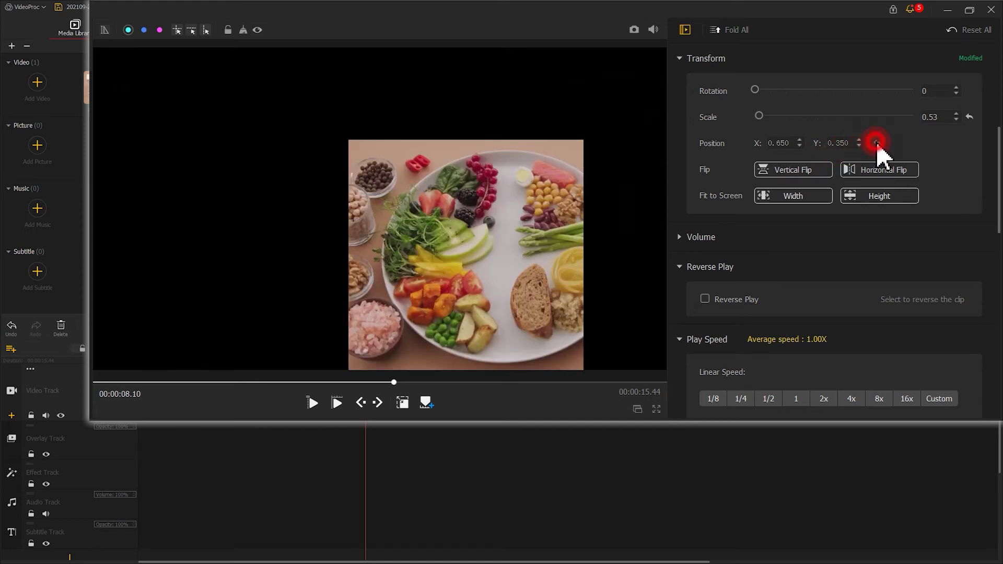
{"action": "left_click", "coordinate": [876, 142]}
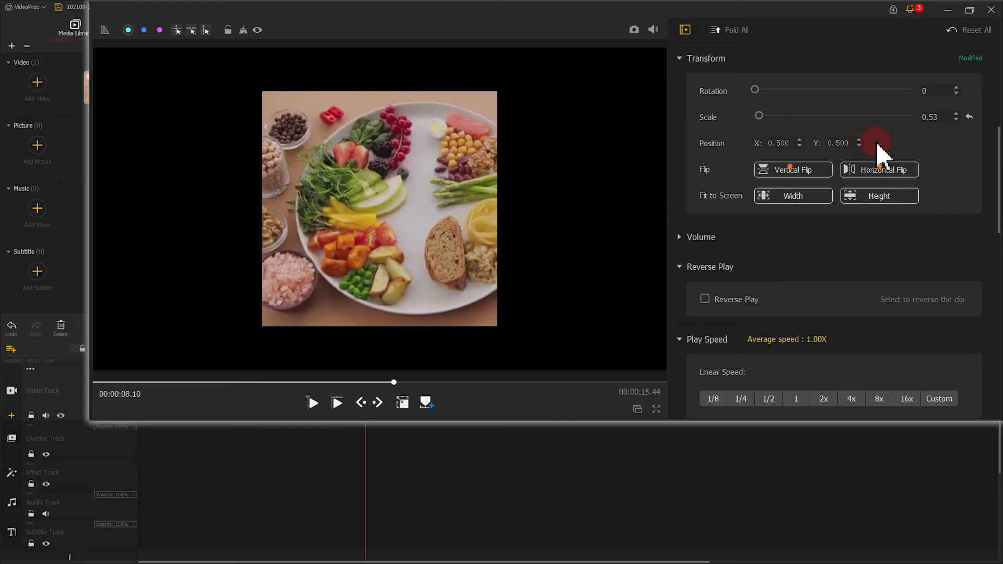
- Try vertical and horizontal flips on the clip, leaving it unflipped
{"action": "left_click", "coordinate": [807, 173]}
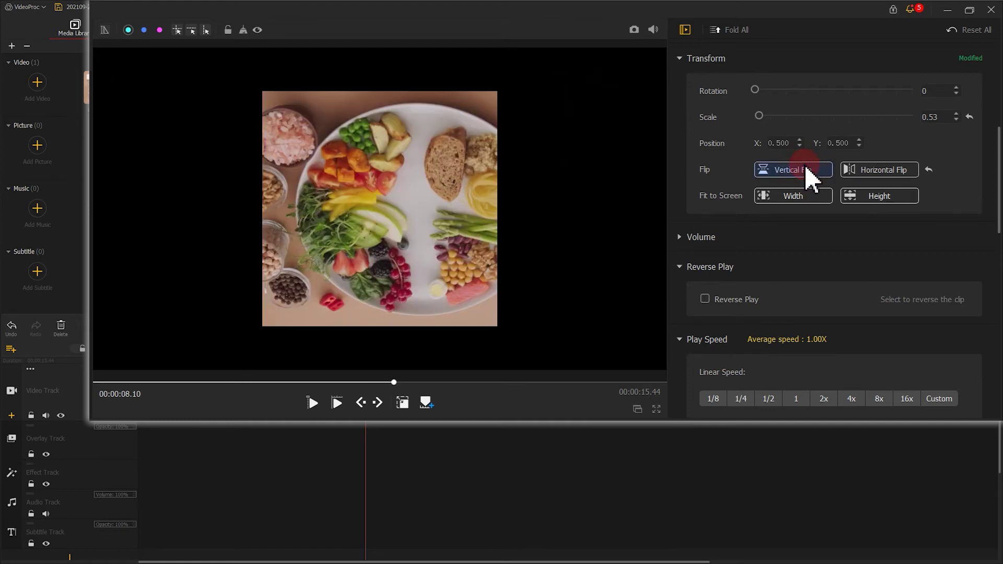
{"action": "left_click", "coordinate": [804, 168]}
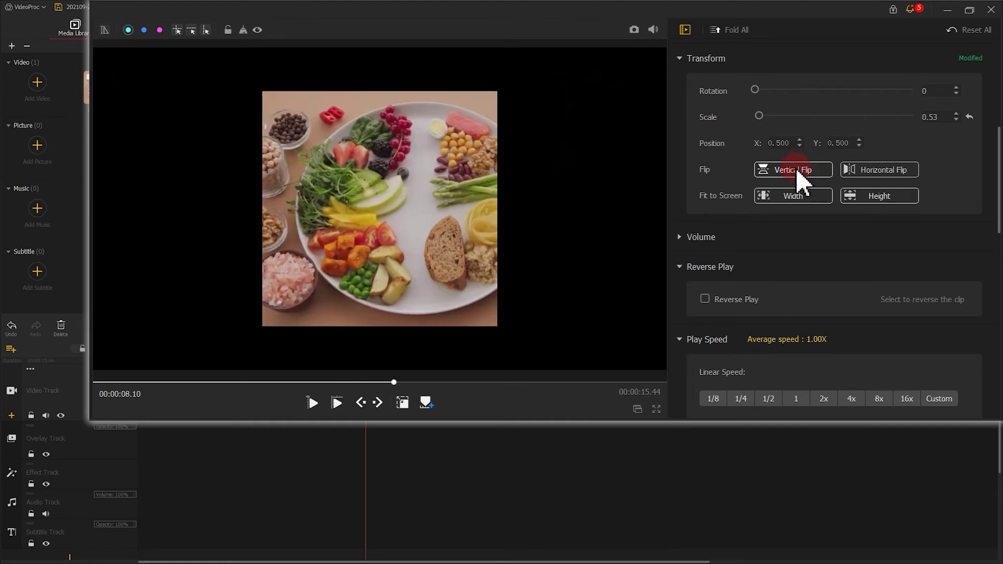
{"action": "left_click", "coordinate": [877, 172]}
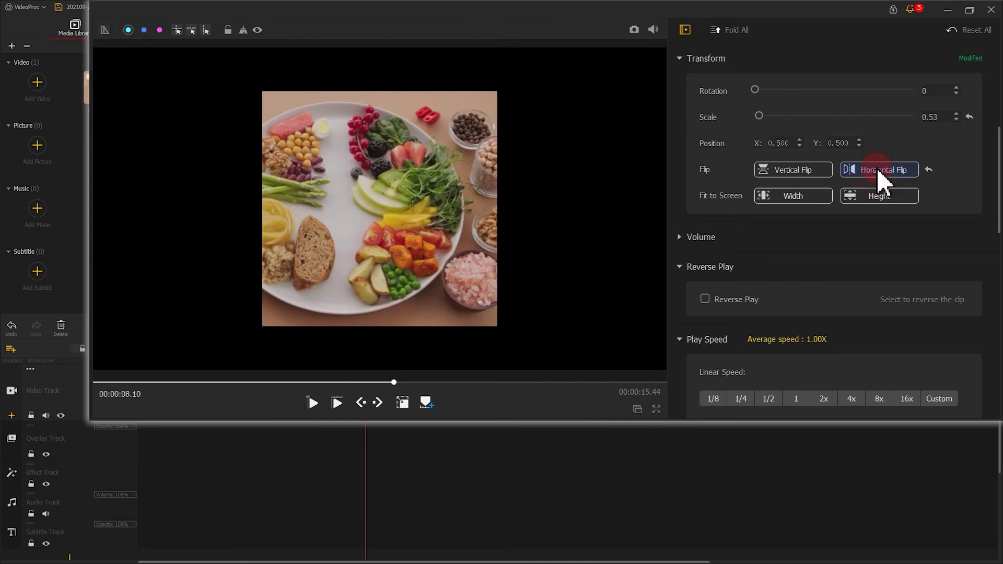
{"action": "left_click", "coordinate": [878, 173]}
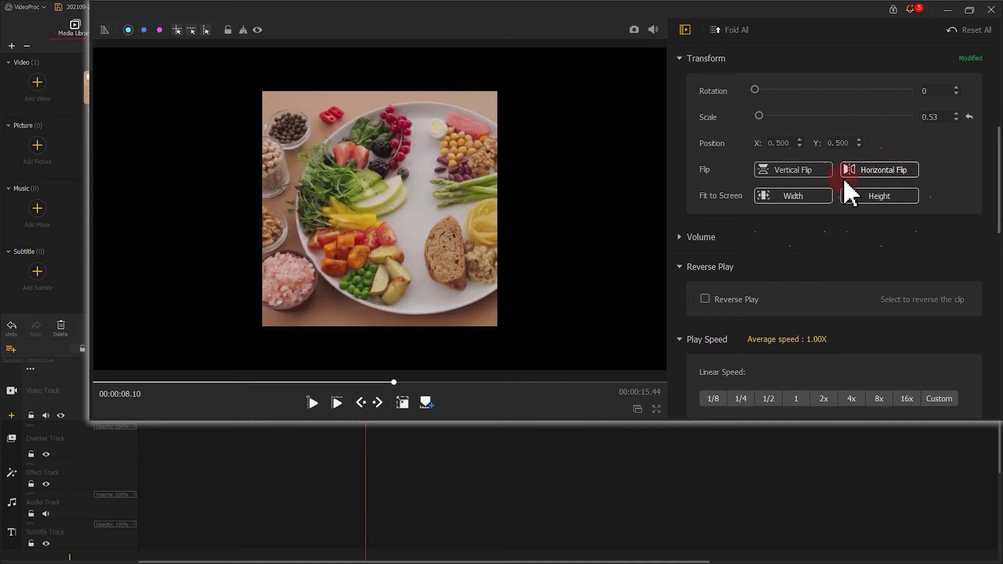
- Test fitting to width and height, set Scale to 0.53, and shift the clip's position right
{"action": "left_click", "coordinate": [802, 194]}
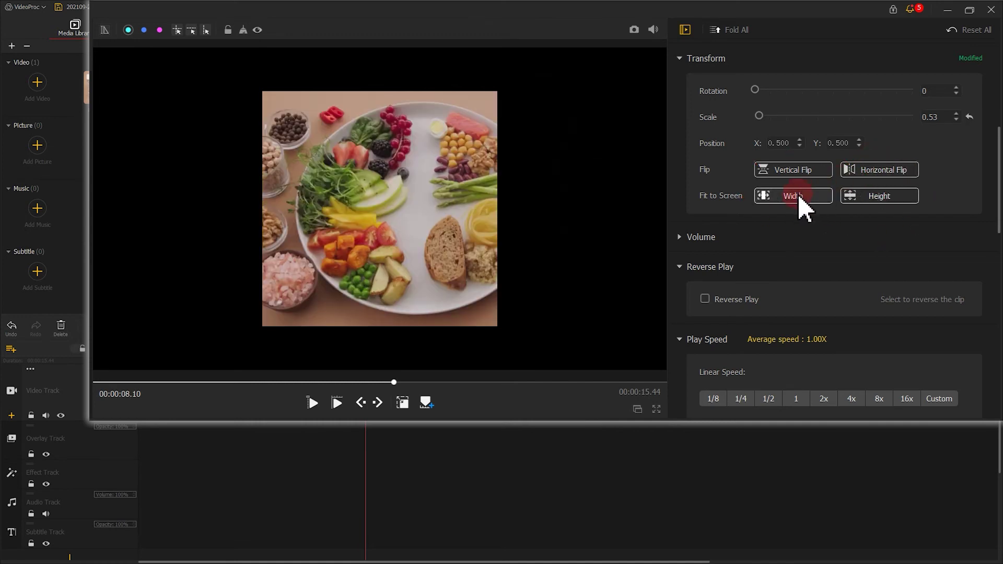
{"action": "left_click", "coordinate": [799, 197]}
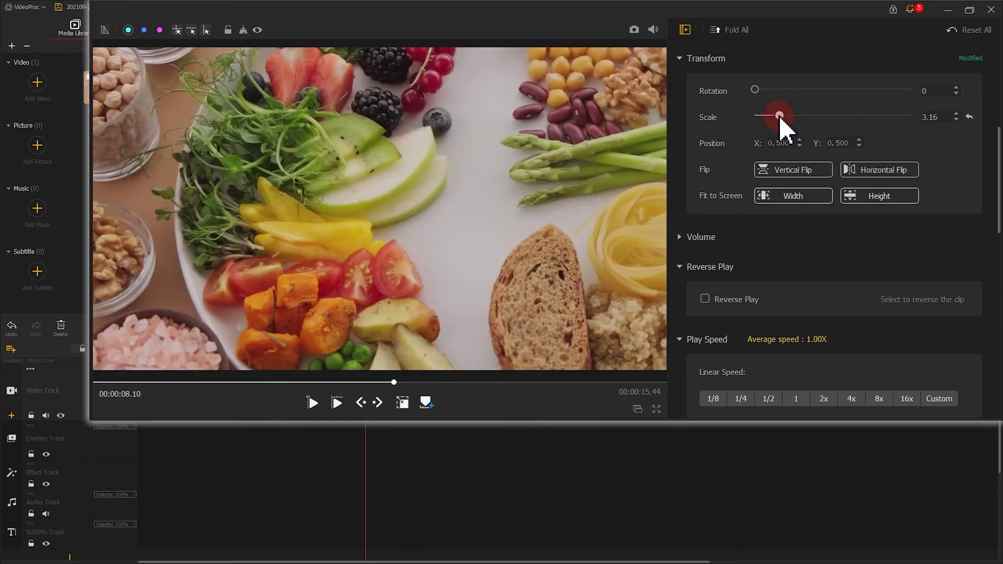
{"action": "left_click_drag", "start_coordinate": [780, 116], "coordinate": [761, 116]}
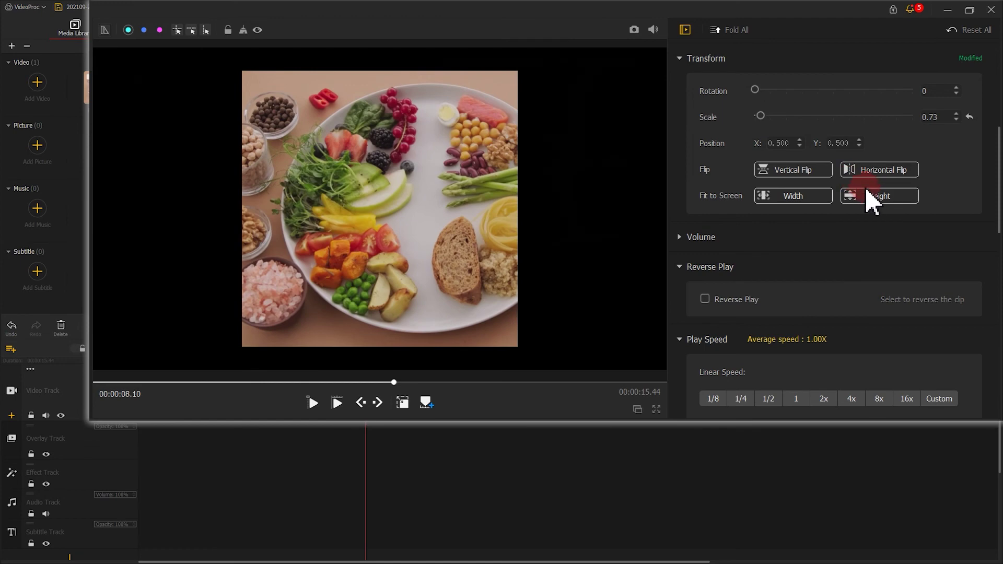
{"action": "left_click", "coordinate": [874, 198]}
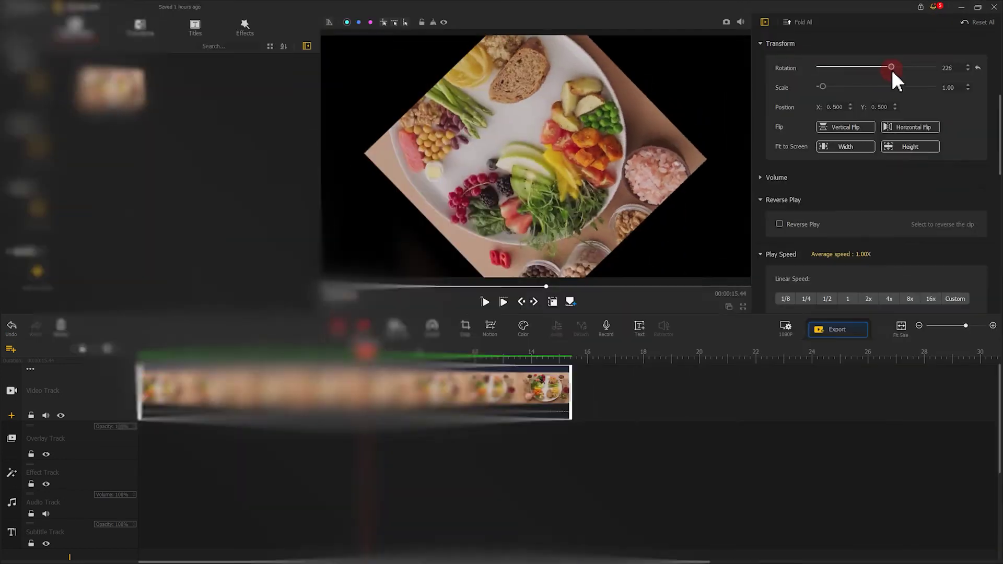
{"action": "left_click_drag", "start_coordinate": [893, 73], "coordinate": [848, 106]}
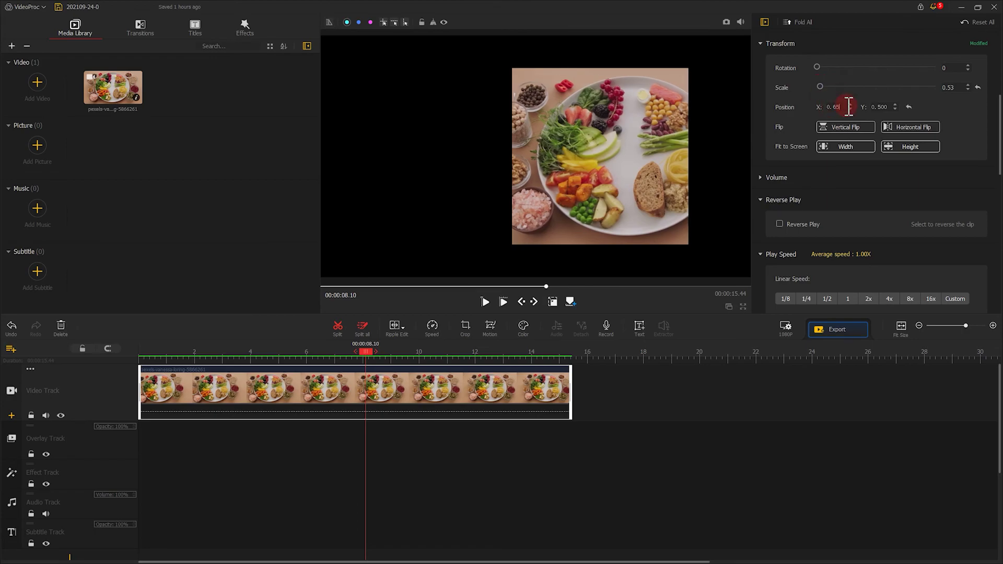
{"action": "left_click", "coordinate": [894, 108]}
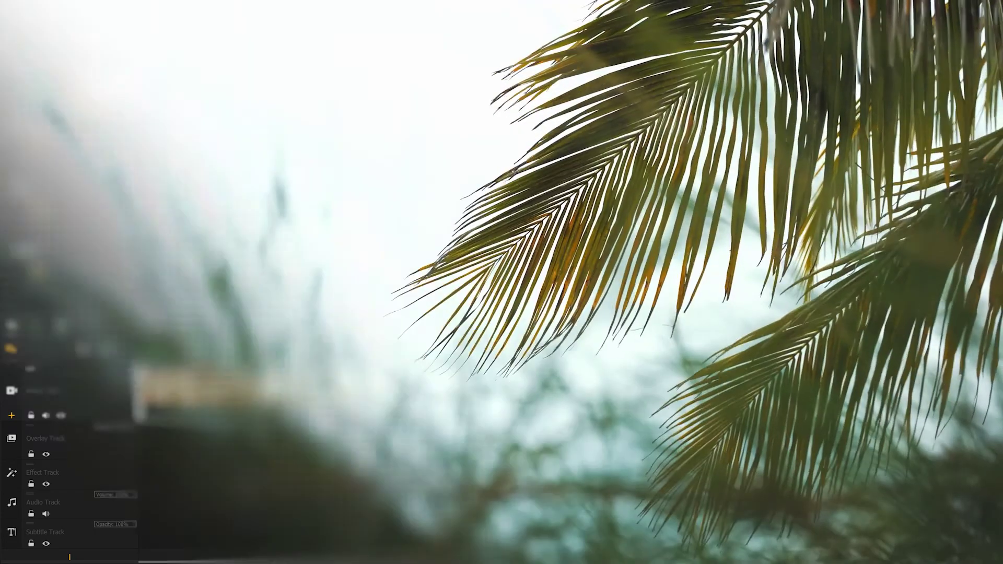